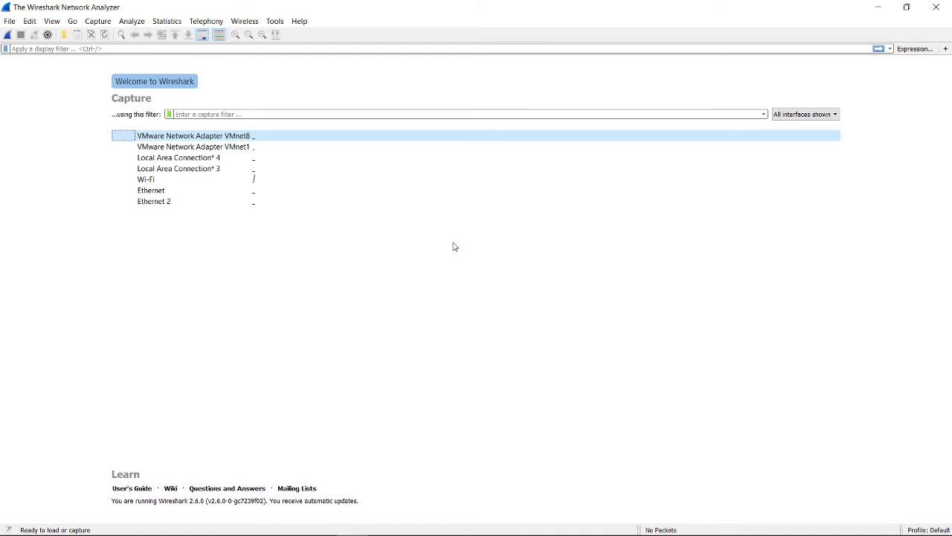
Look through the extra tools list, then highlight the Wi-Fi and VMware VMnet8 interfaces.
left_click(273, 21)
left_click(267, 22)
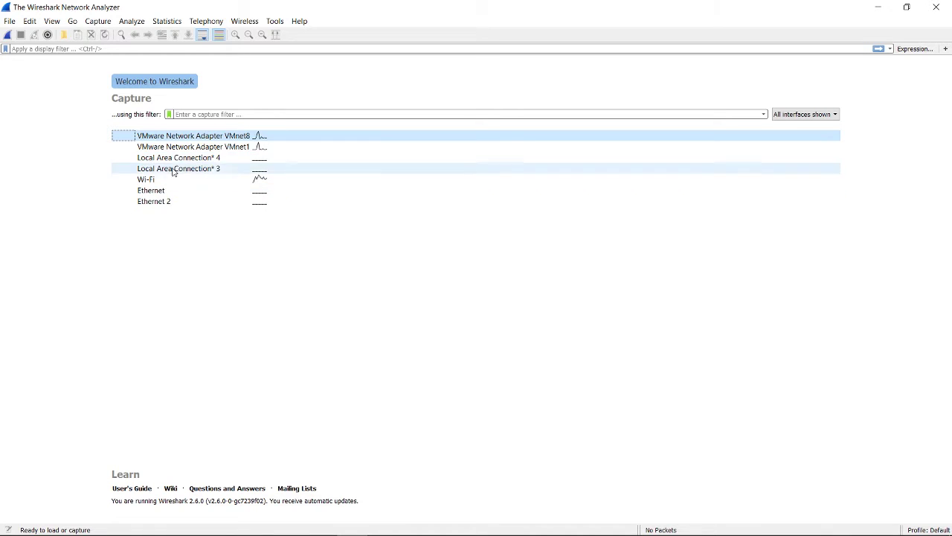
left_click(177, 180)
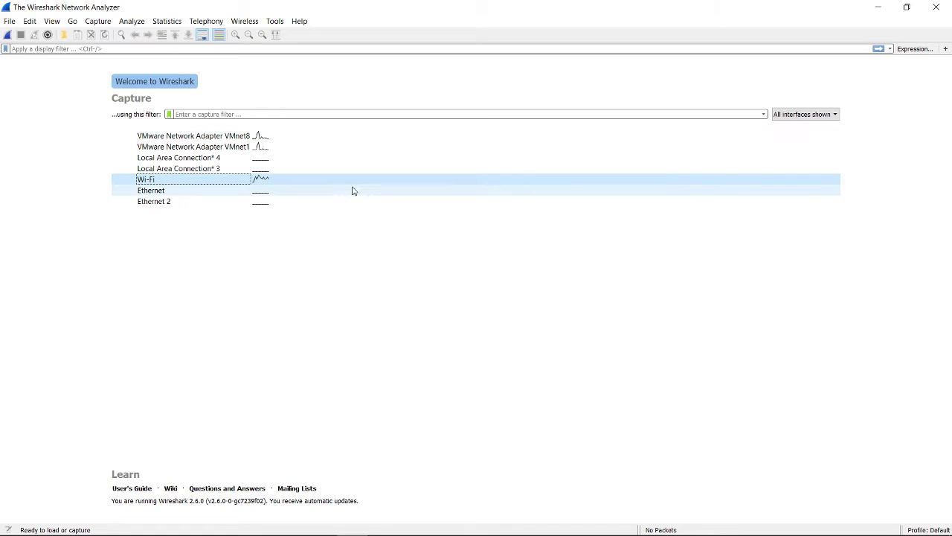
left_click(258, 137)
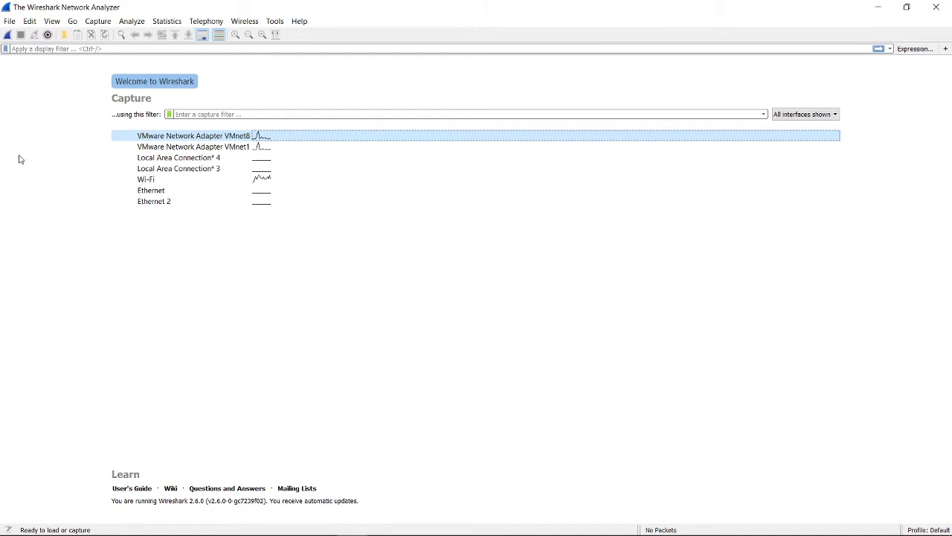
Browse the Edit through Telephony menus without choosing any command.
left_click(27, 21)
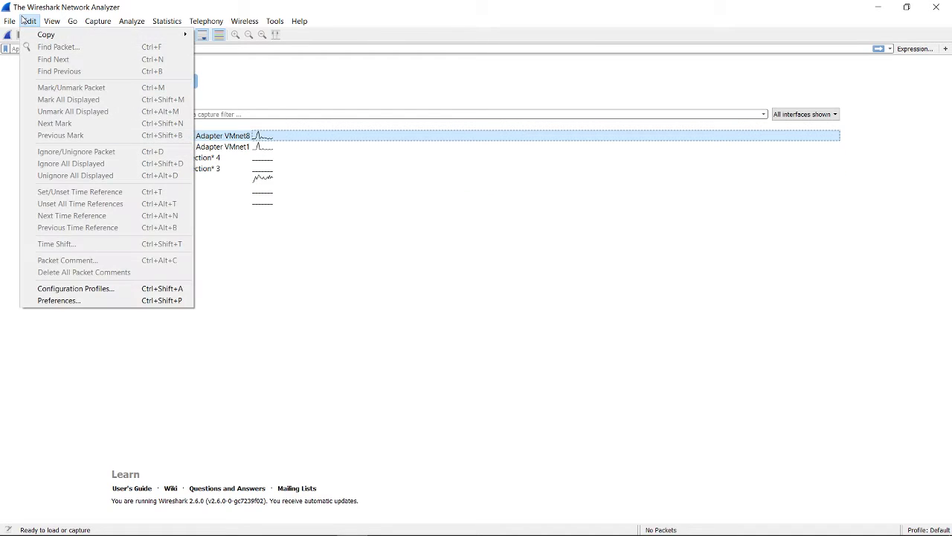
mouse_move(43, 21)
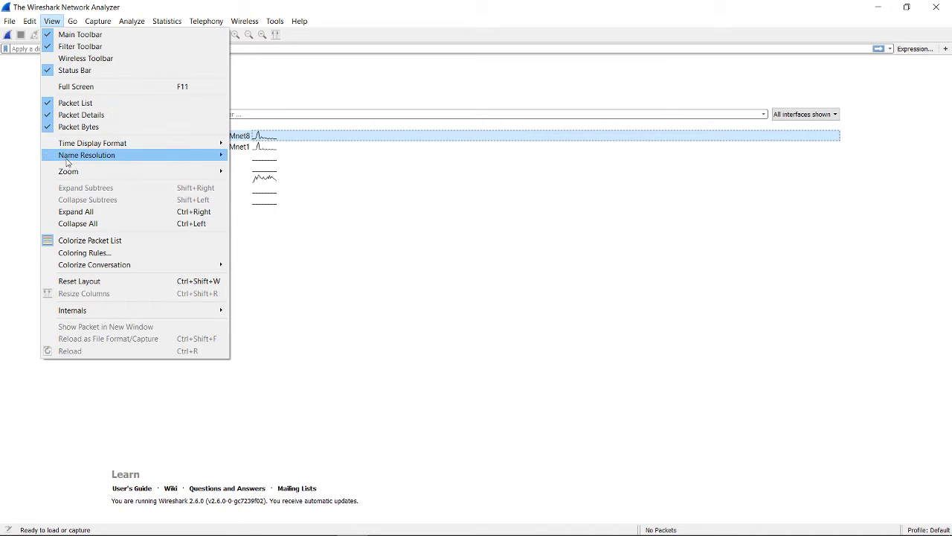
mouse_move(94, 23)
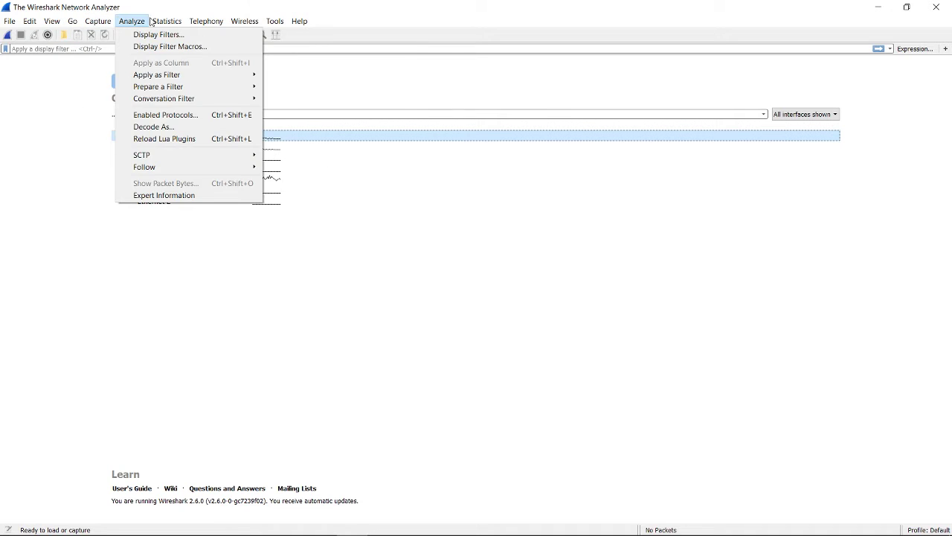
mouse_move(156, 22)
mouse_move(202, 26)
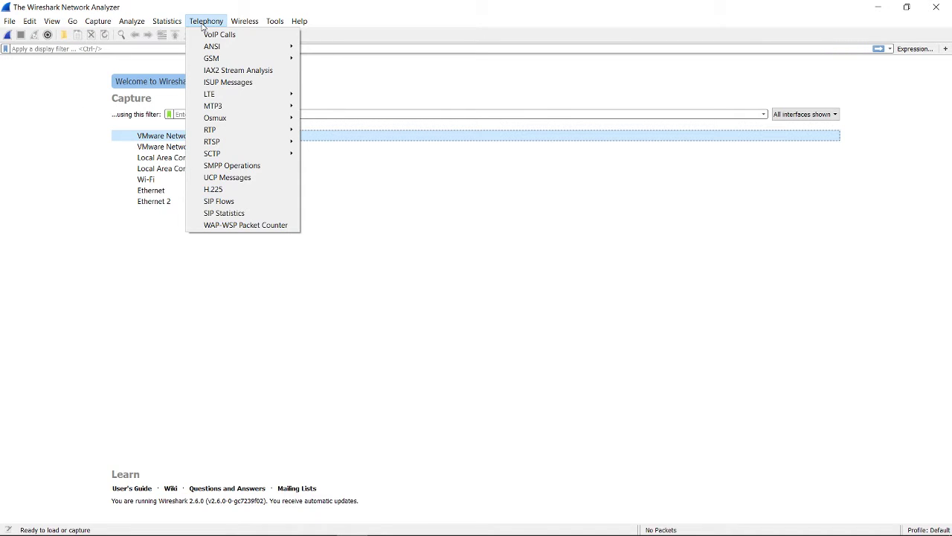
mouse_move(221, 142)
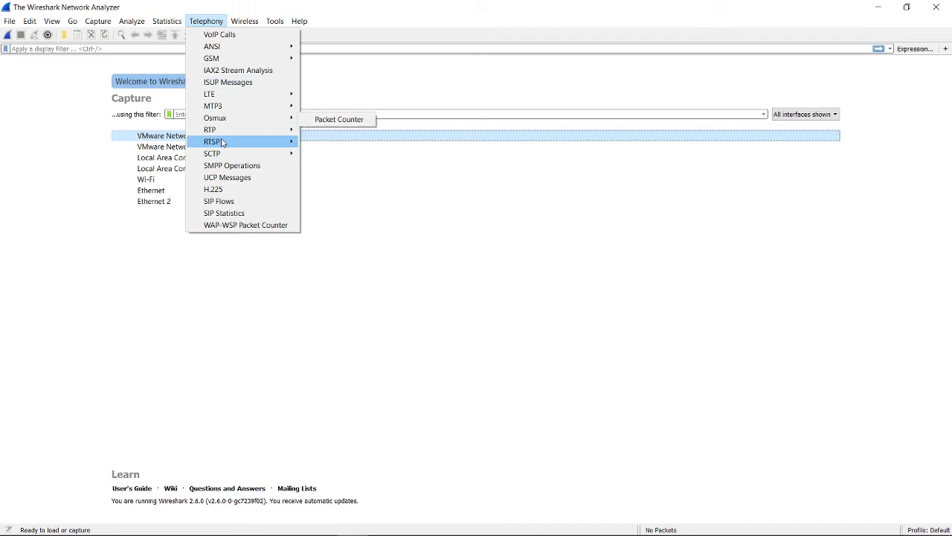
left_click(143, 229)
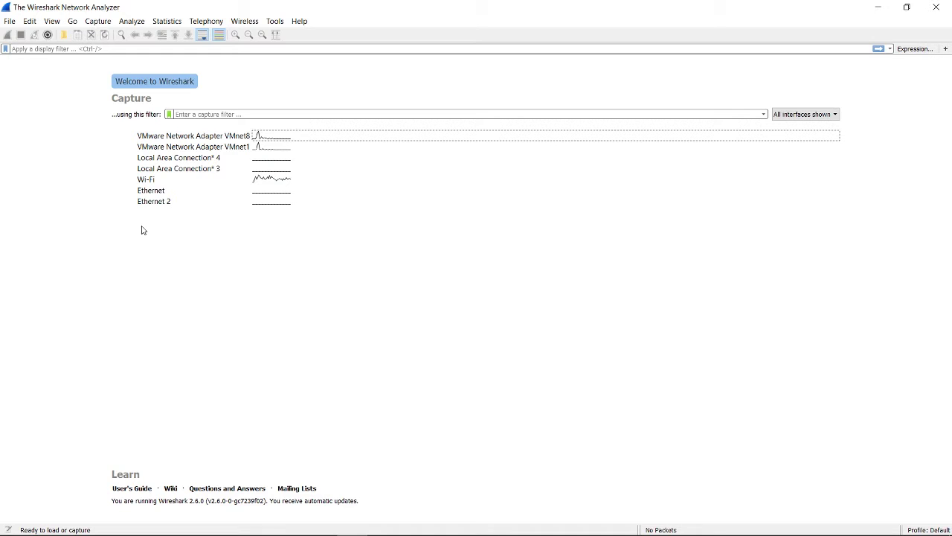
Start a live capture on Wi-Fi and inspect the details of ICMPv6 packet 21.
double_click(165, 180)
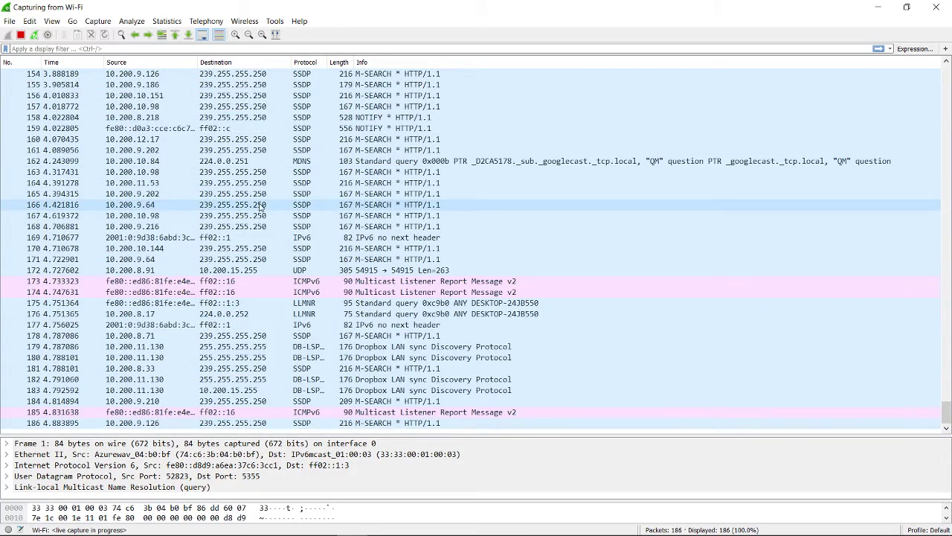
scroll(281, 226, "up", 17)
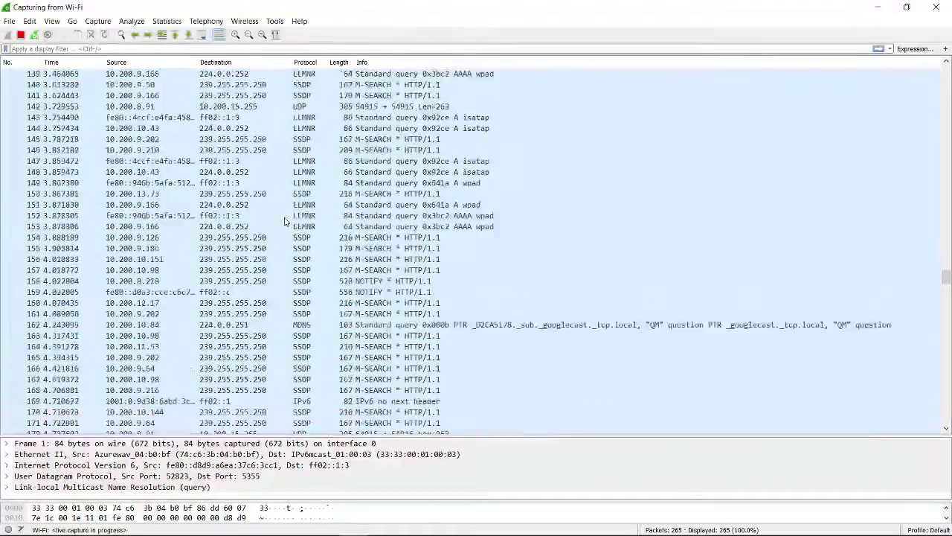
scroll(284, 221, "up", 14)
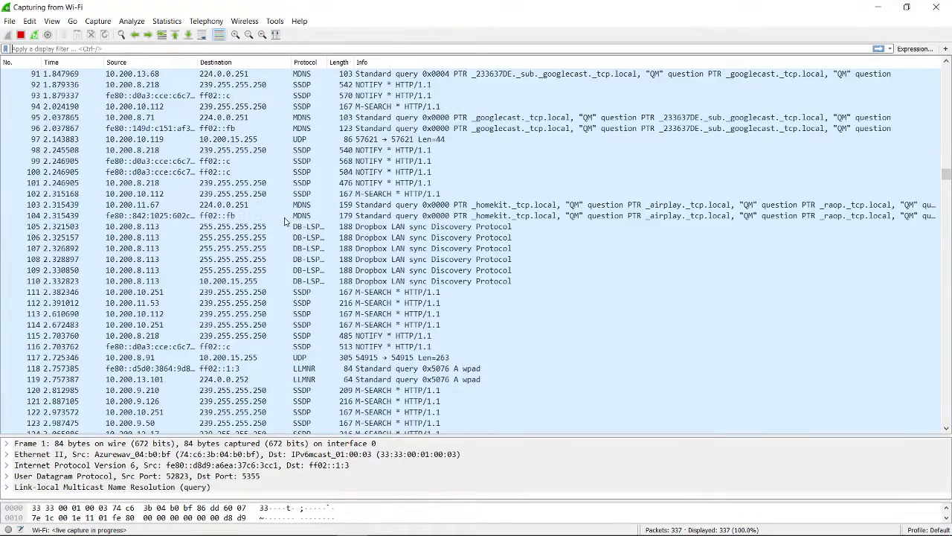
scroll(284, 221, "up", 17)
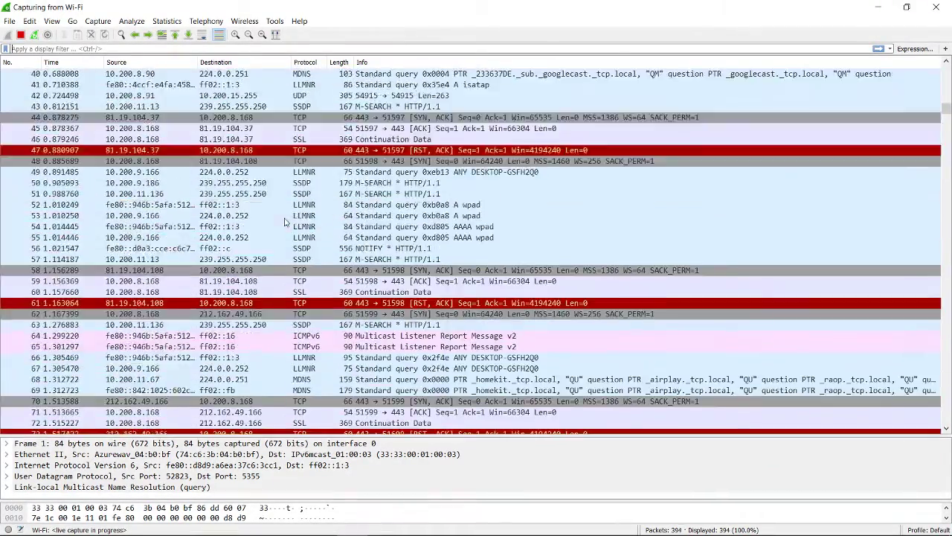
scroll(284, 221, "up", 8)
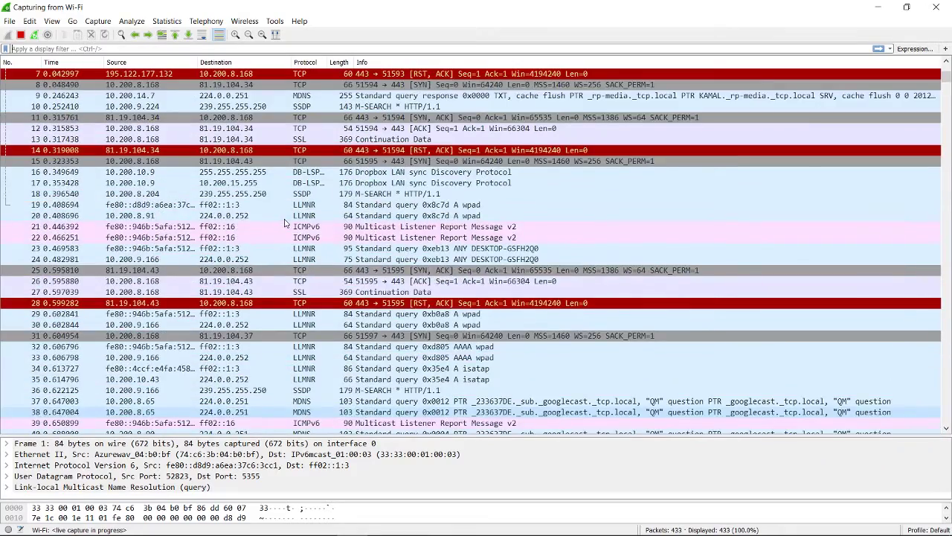
left_click(290, 230)
scroll(305, 311, "down", 4)
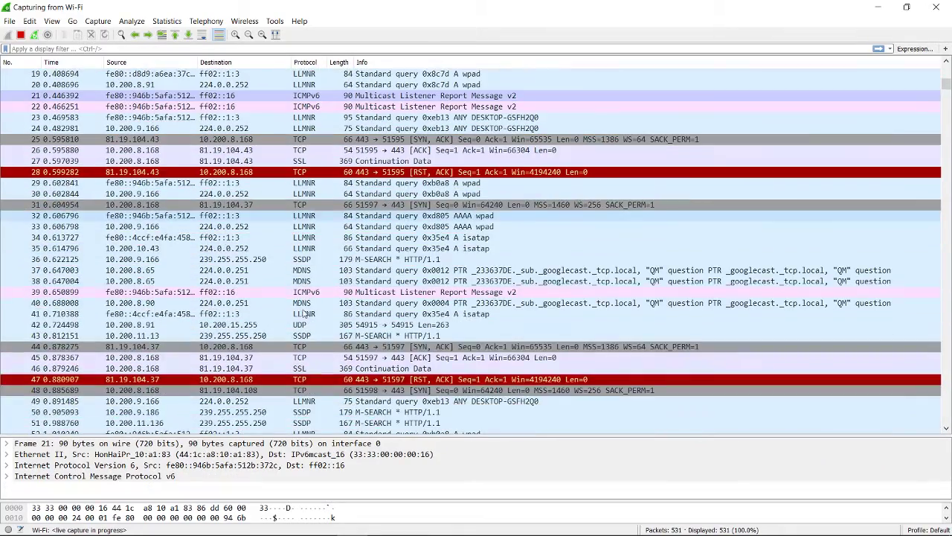
scroll(346, 279, "up", 6)
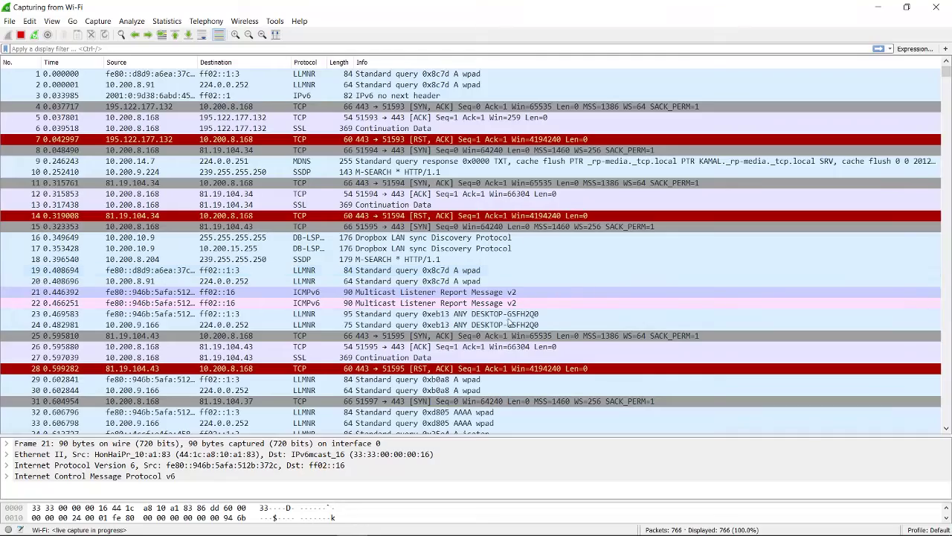
left_click(290, 523)
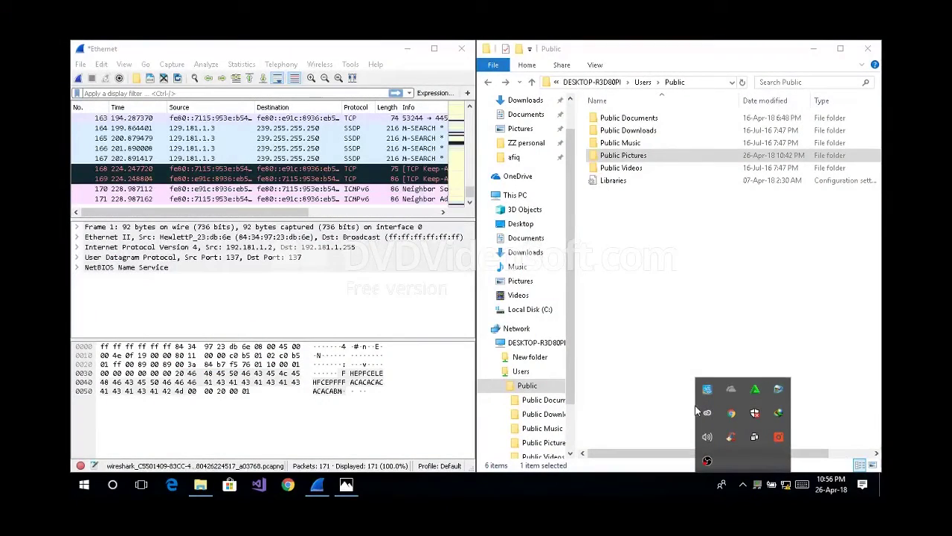
Navigate Explorer from DESKTOP-R3D80PI up to Network.
left_click(616, 394)
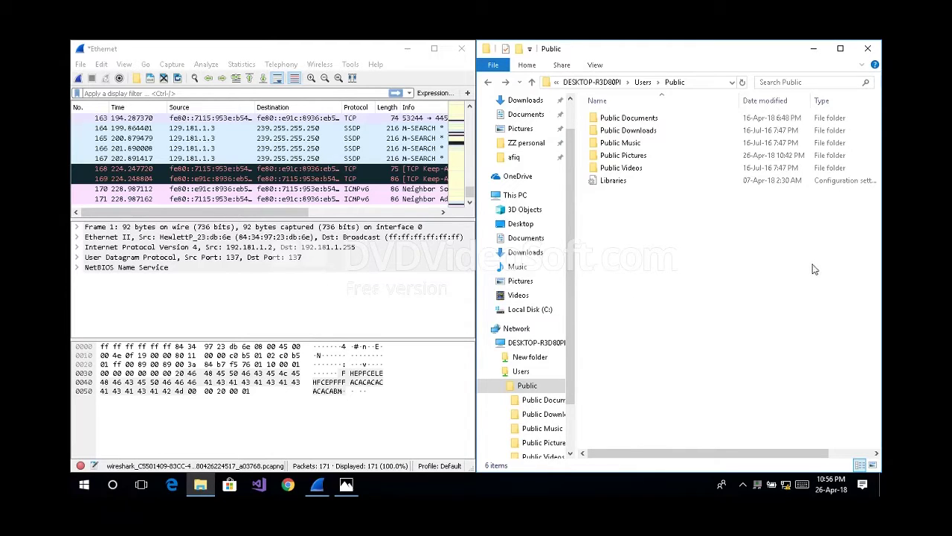
left_click(573, 85)
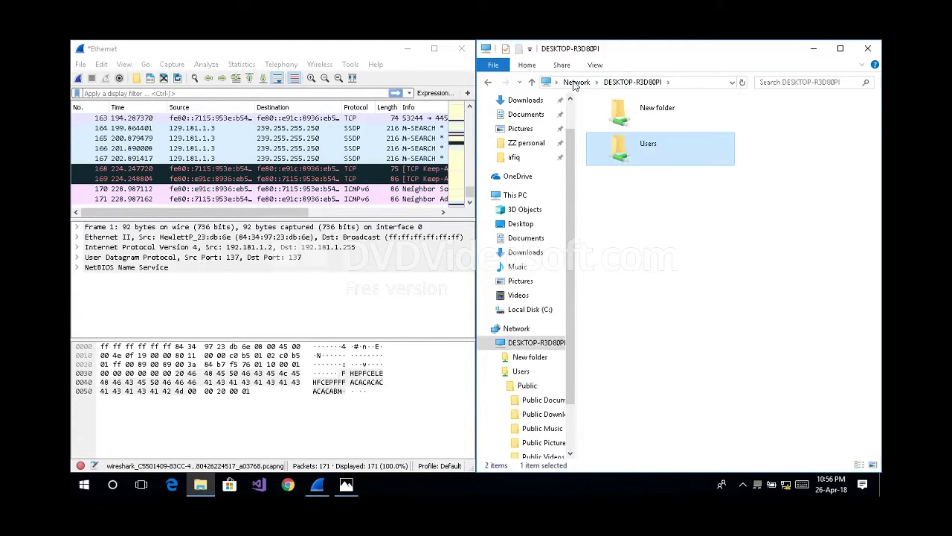
left_click(611, 87)
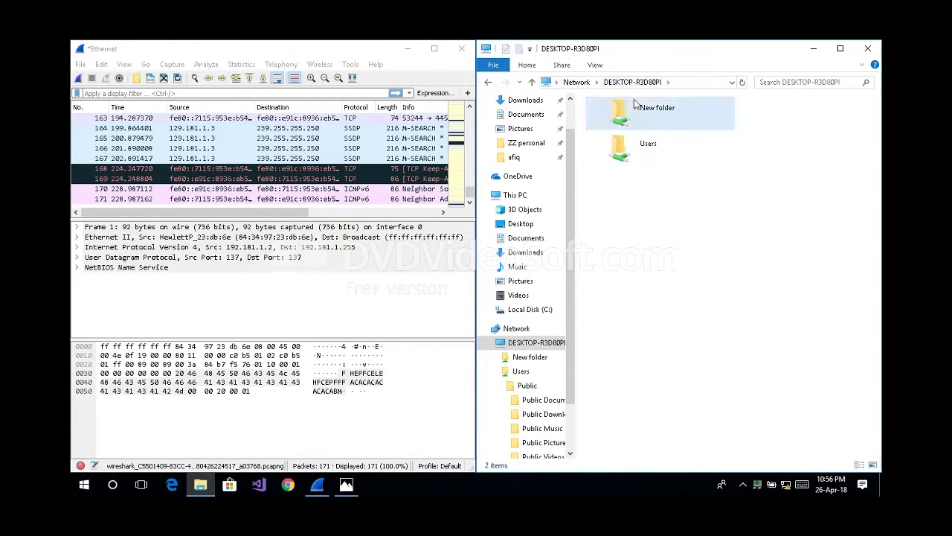
left_click(574, 84)
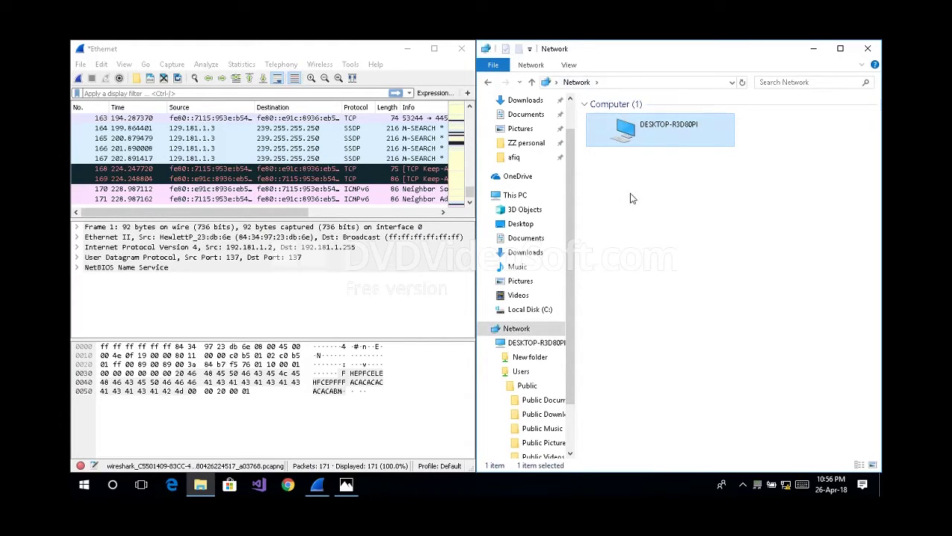
Restart the capture on Ethernet, continuing without saving the old packets.
left_click(78, 79)
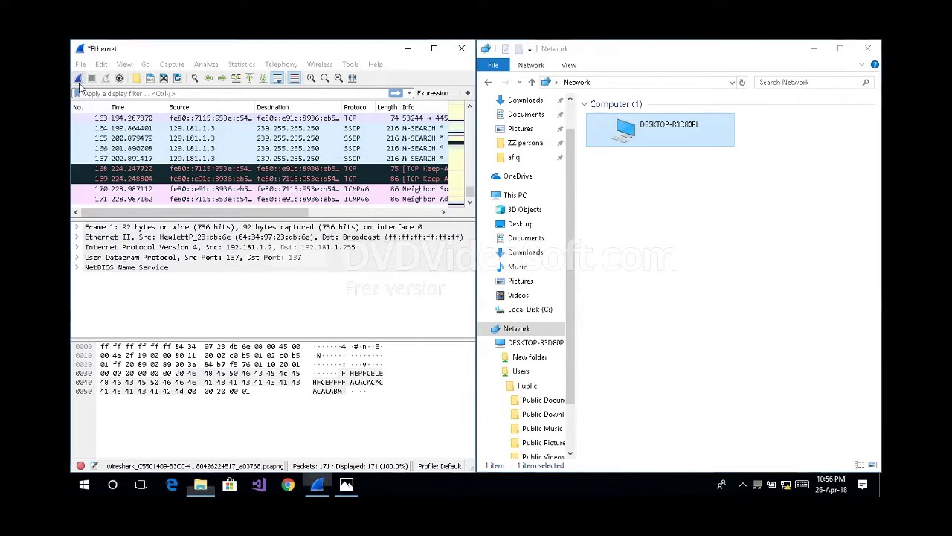
left_click(515, 275)
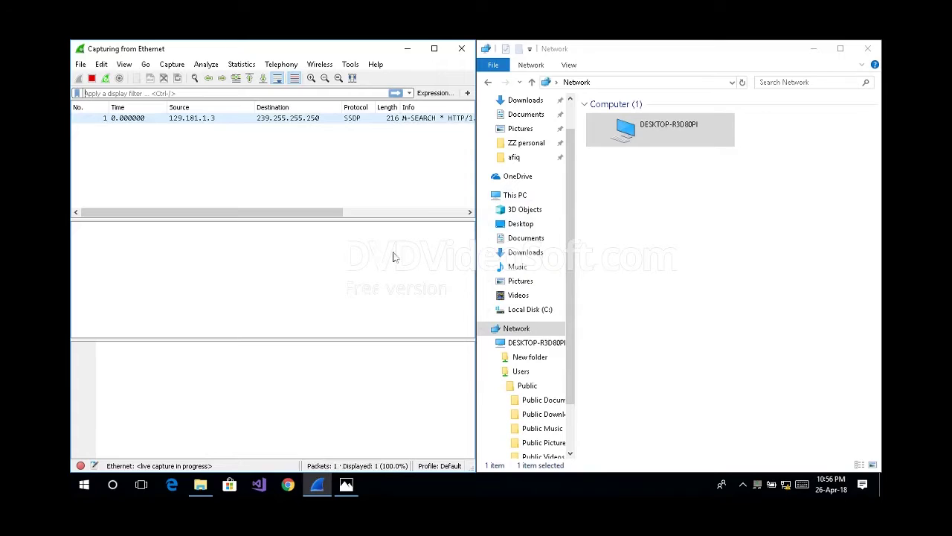
Browse DESKTOP-R3D80PI to Users, Public and Public Pictures, inspecting SMB2 frame 12 on the way.
double_click(657, 141)
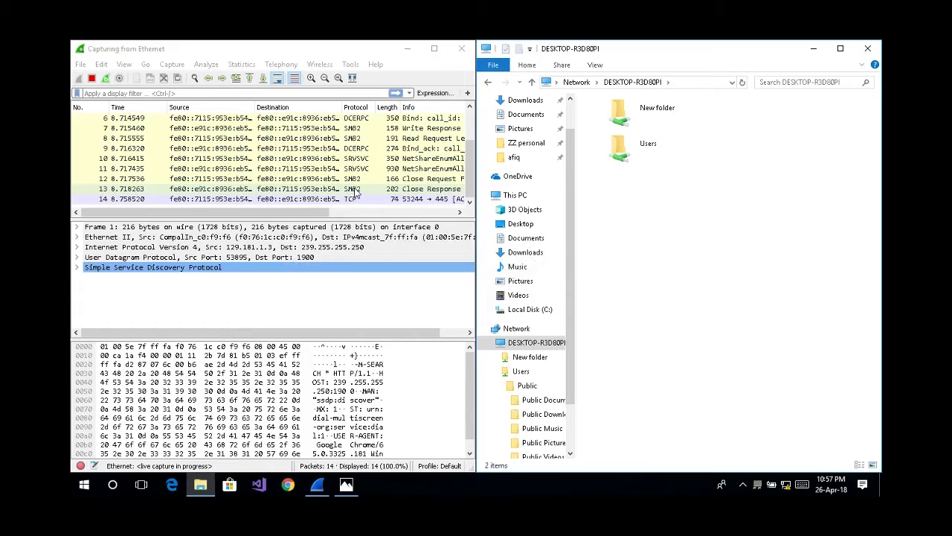
left_click(356, 190)
left_click(353, 179)
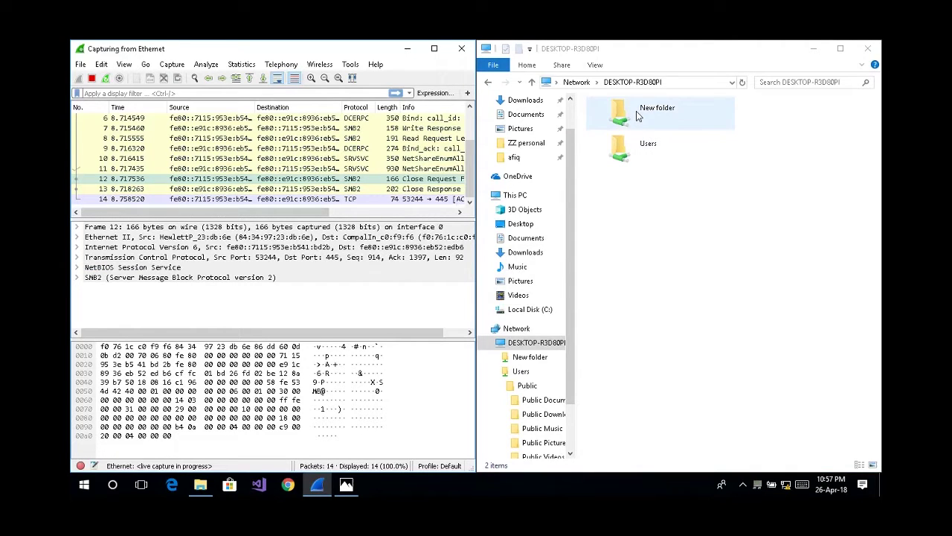
double_click(637, 155)
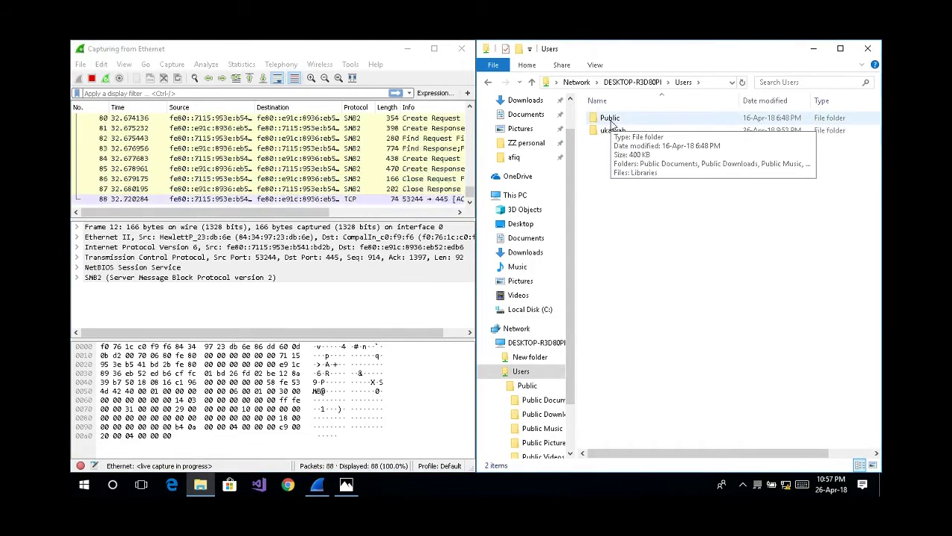
double_click(610, 120)
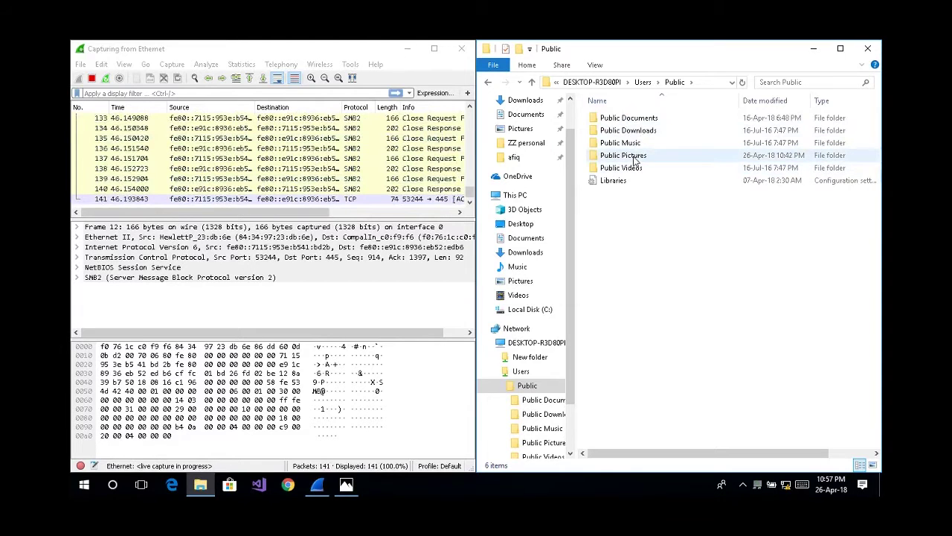
double_click(635, 159)
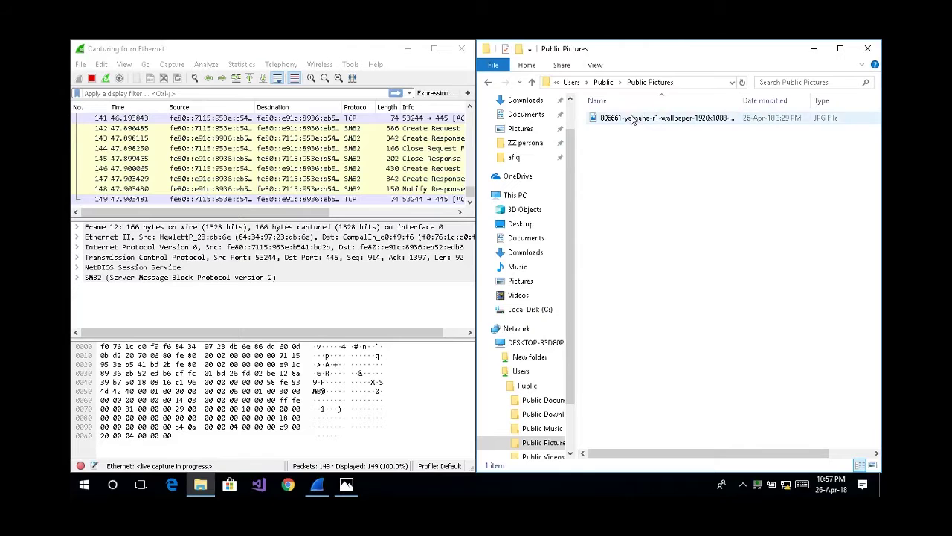
View and close the motorcycle wallpaper JPG, then scroll Wireshark to show the Info column.
left_click(631, 120)
double_click(631, 120)
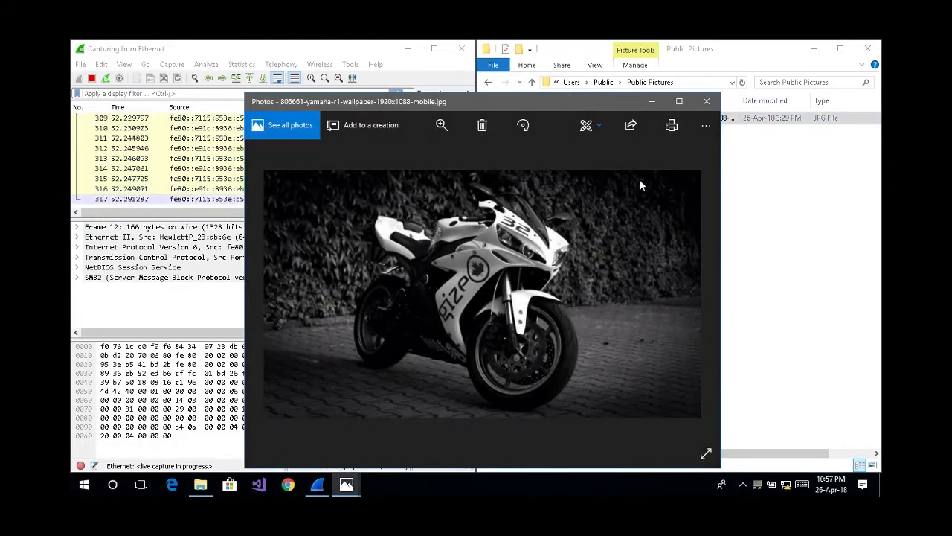
left_click(706, 101)
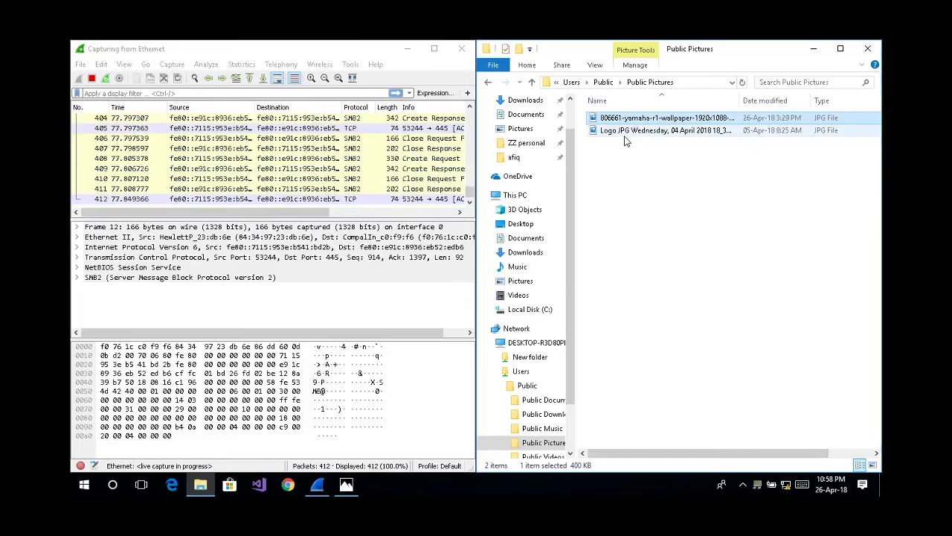
left_click_drag(273, 213, 260, 165)
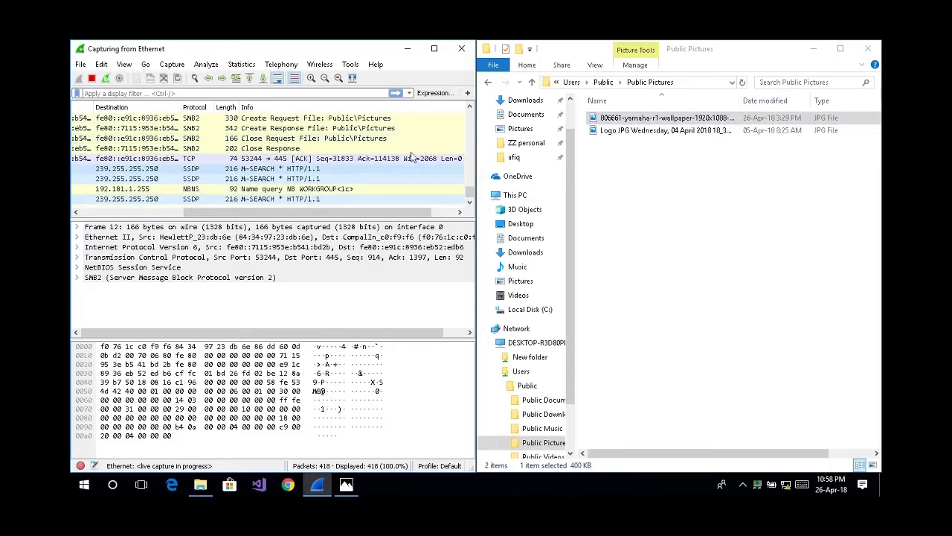
Stop the Ethernet capture at 420 packets and briefly view the Logo JPG.
left_click(92, 78)
scroll(470, 110, "up", 3)
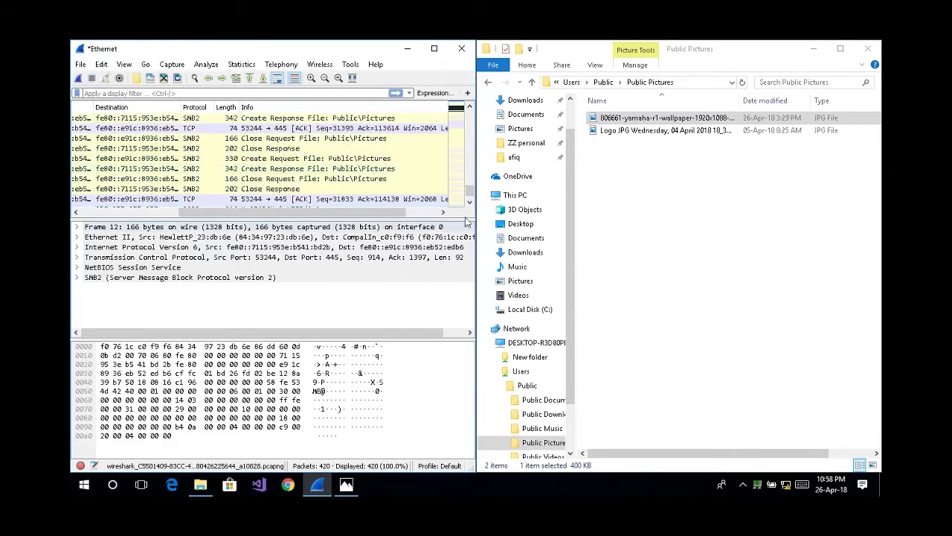
double_click(624, 133)
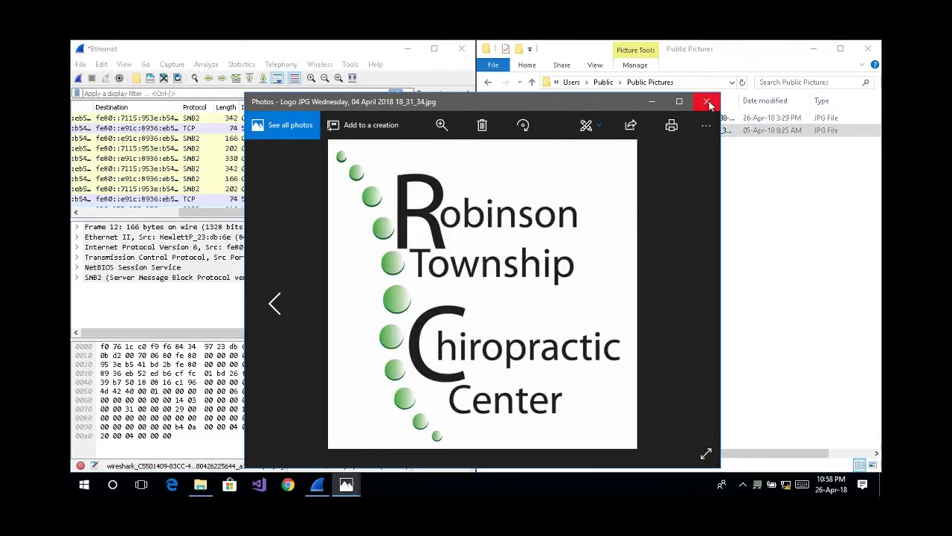
left_click(708, 104)
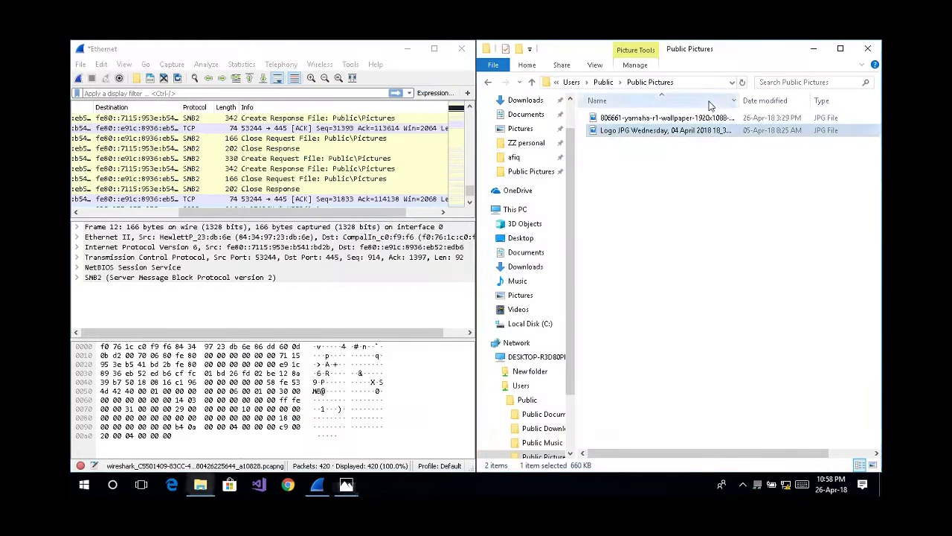
Scroll the stopped capture to review the SMB2 Create and Close requests for Public\Pictures.
left_click(358, 221)
left_click_drag(358, 221, 260, 224)
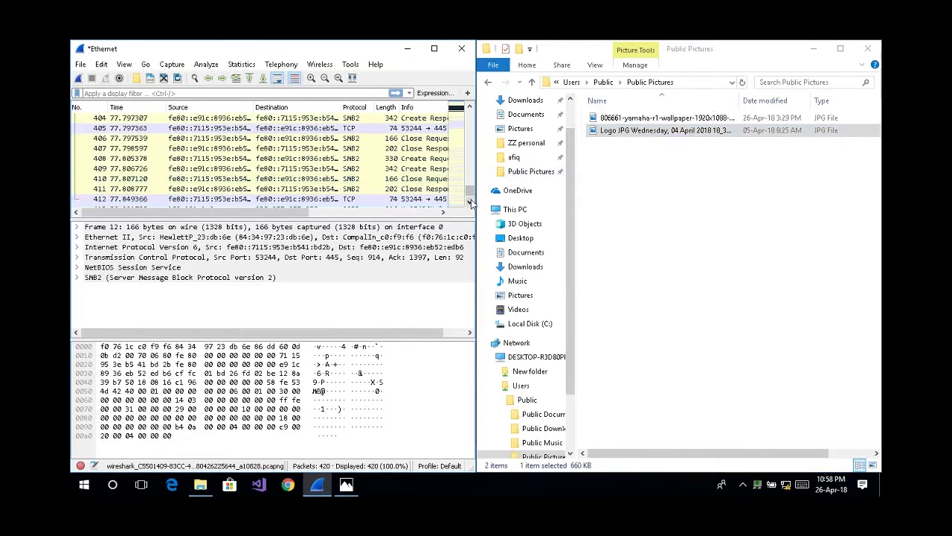
left_click(470, 202)
left_click(470, 202)
left_click(470, 201)
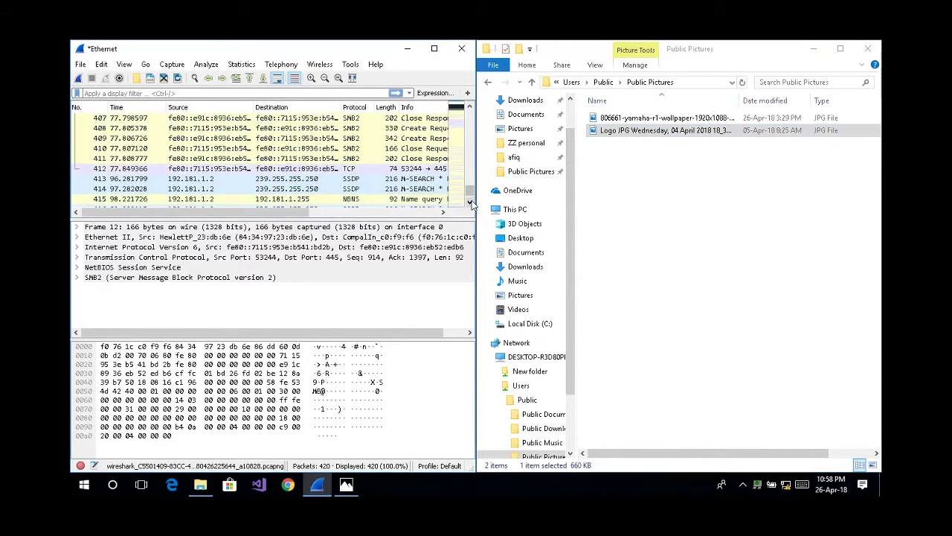
left_click(471, 108)
left_click(470, 108)
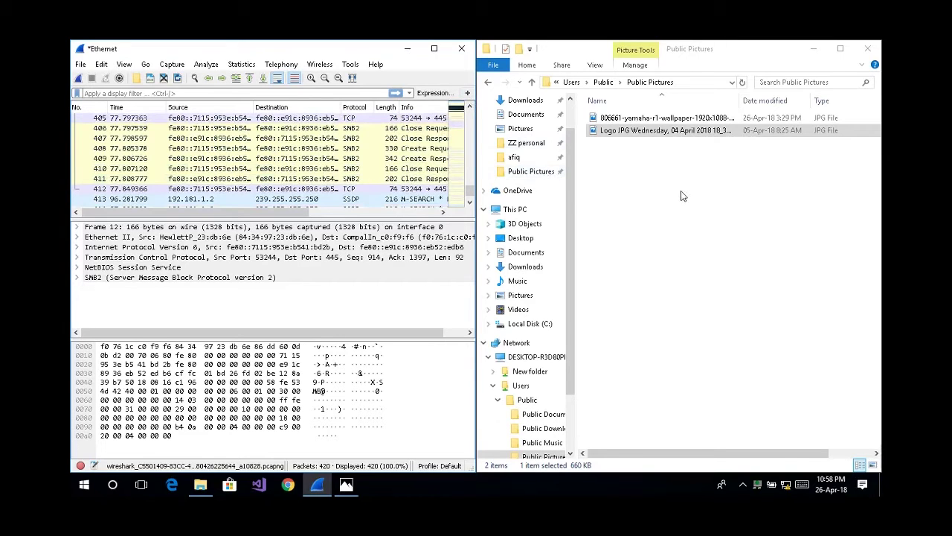
left_click_drag(290, 214, 350, 214)
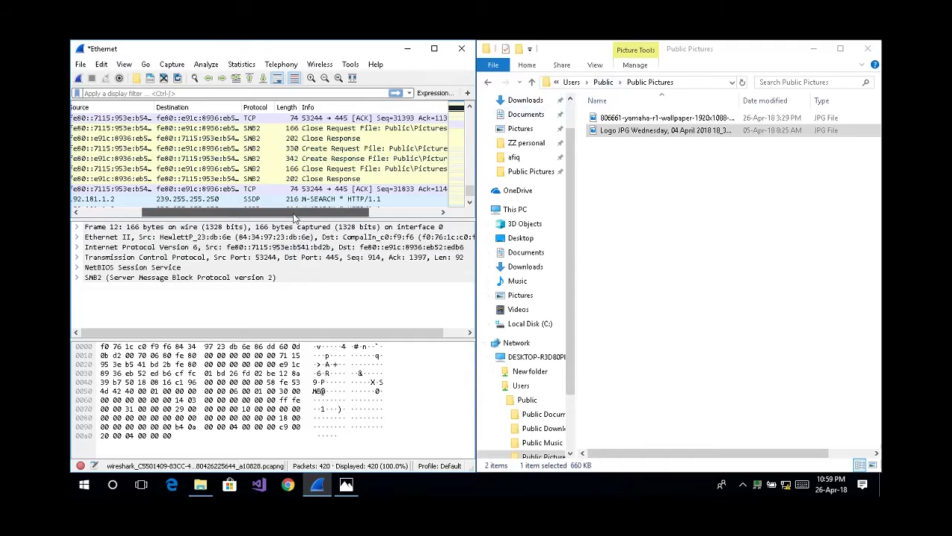
left_click_drag(294, 212, 333, 216)
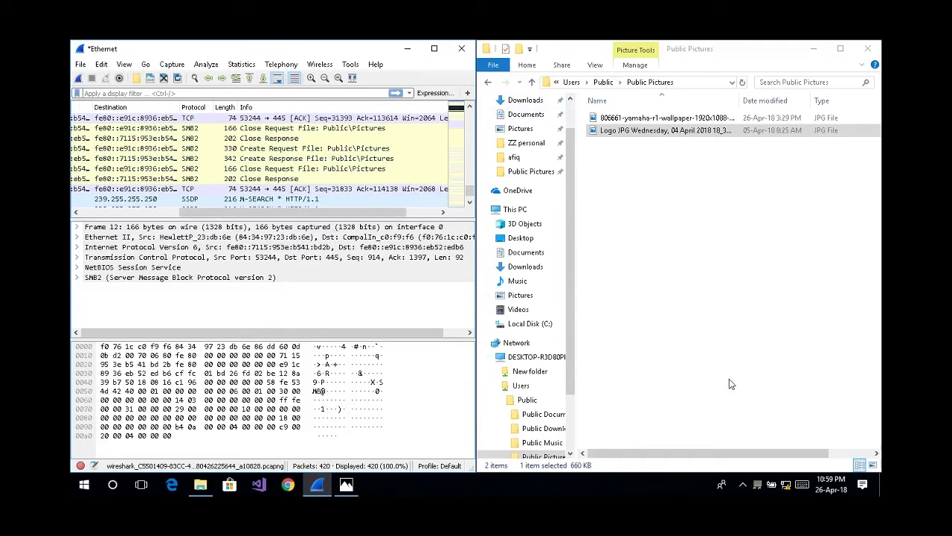
left_click(743, 485)
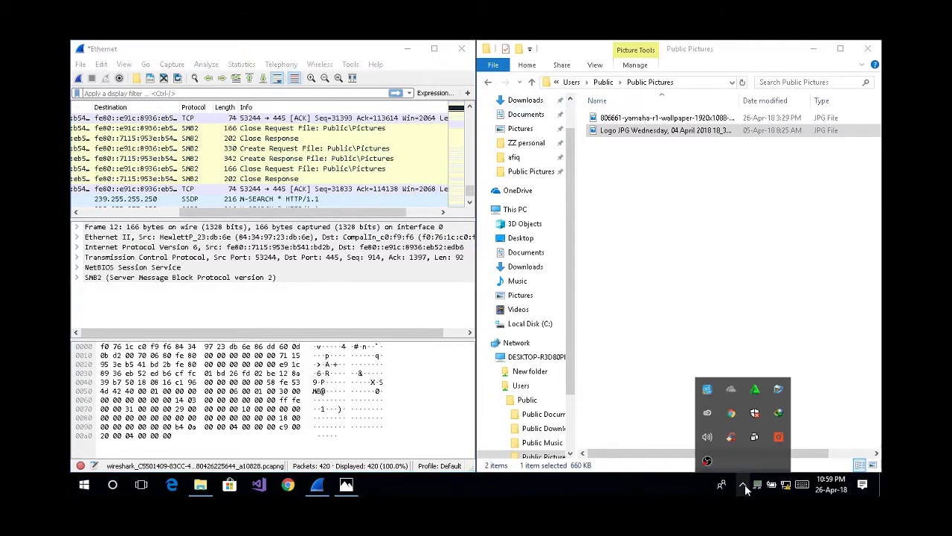
Choose Stop Recording from the OBS tray icon and minimize the OBS window.
right_click(706, 459)
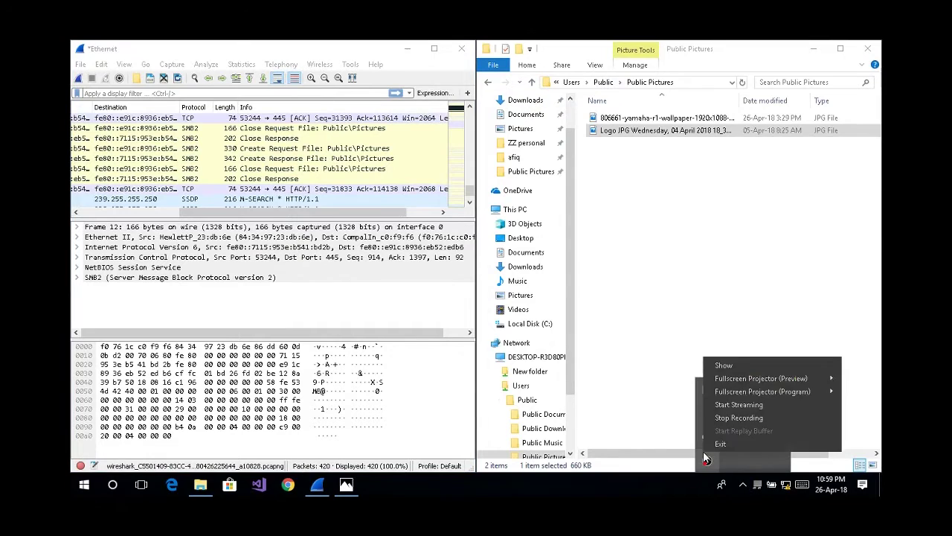
left_click(739, 415)
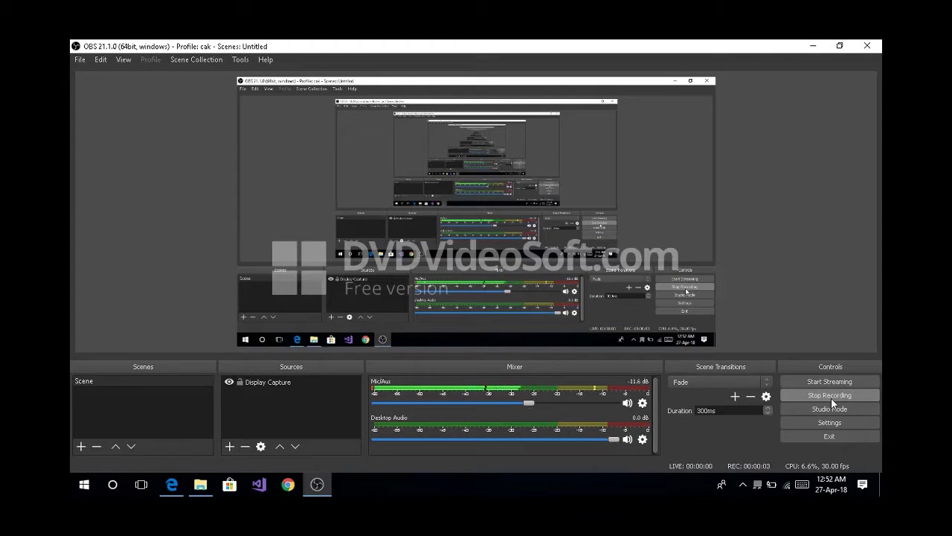
left_click(813, 47)
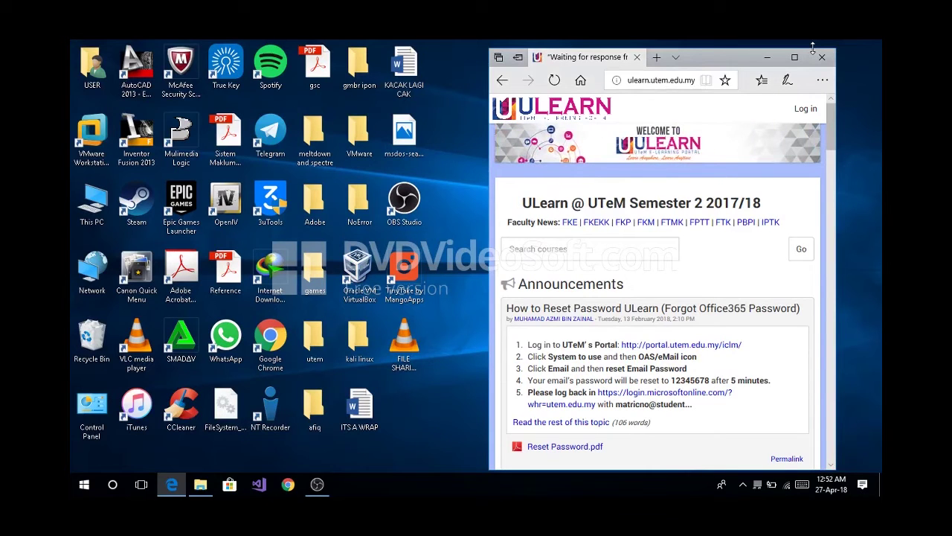
Minimize the Edge window so the bare desktop and its shortcut icons show.
left_click(771, 58)
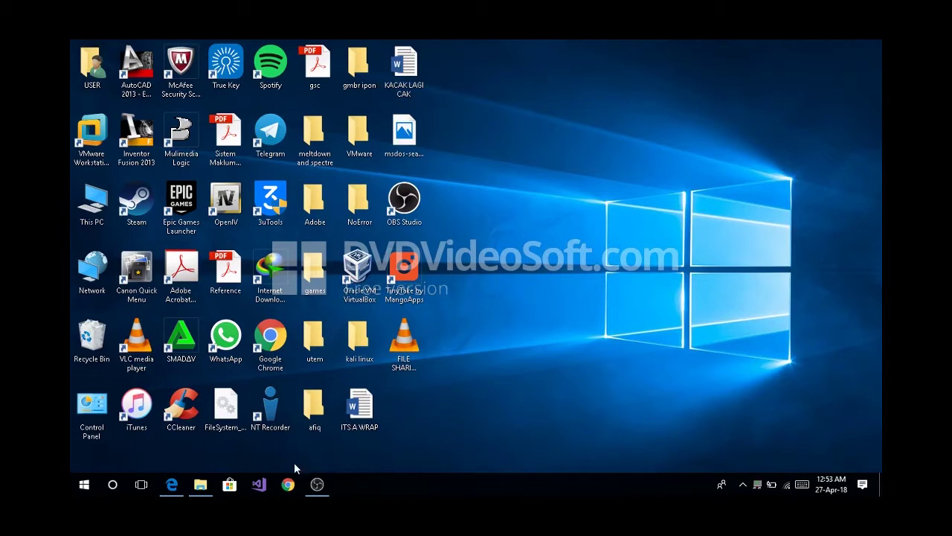
Launch Wireshark by searching 'wire', start a Wi-Fi capture, and restore the ULearn page.
left_click(113, 485)
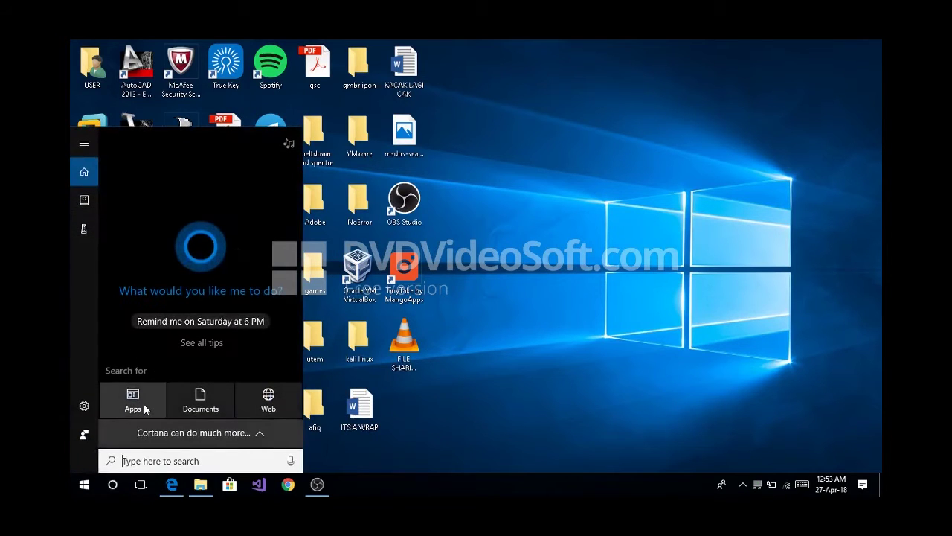
type("wire")
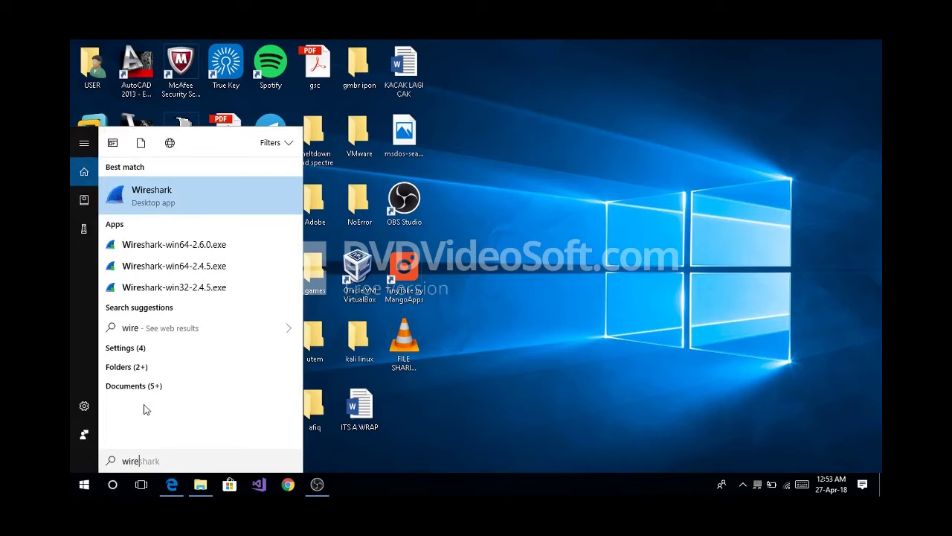
left_click(183, 201)
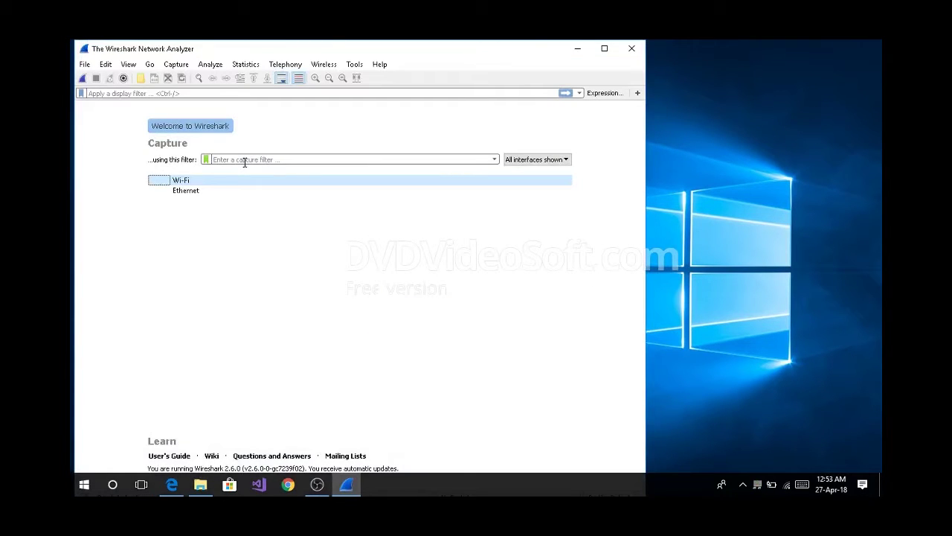
double_click(227, 184)
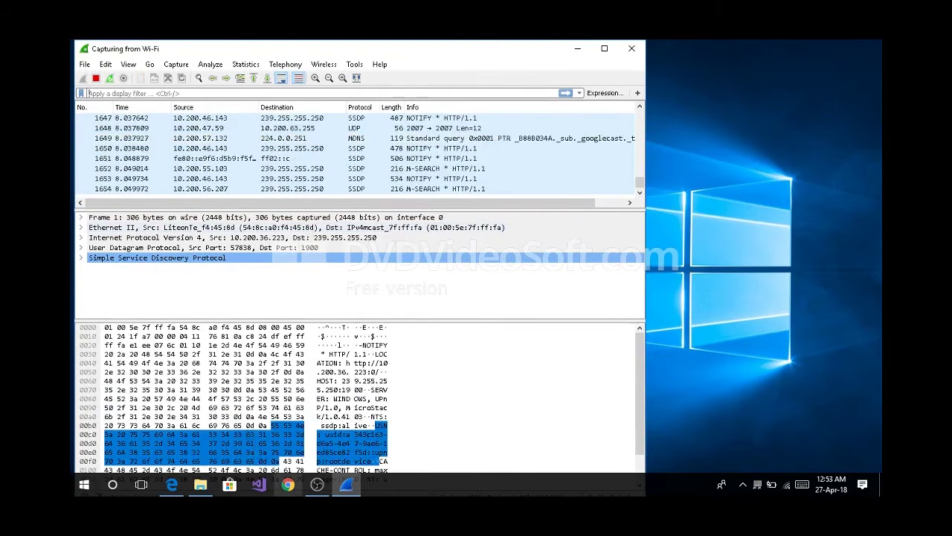
mouse_move(177, 491)
left_click(178, 402)
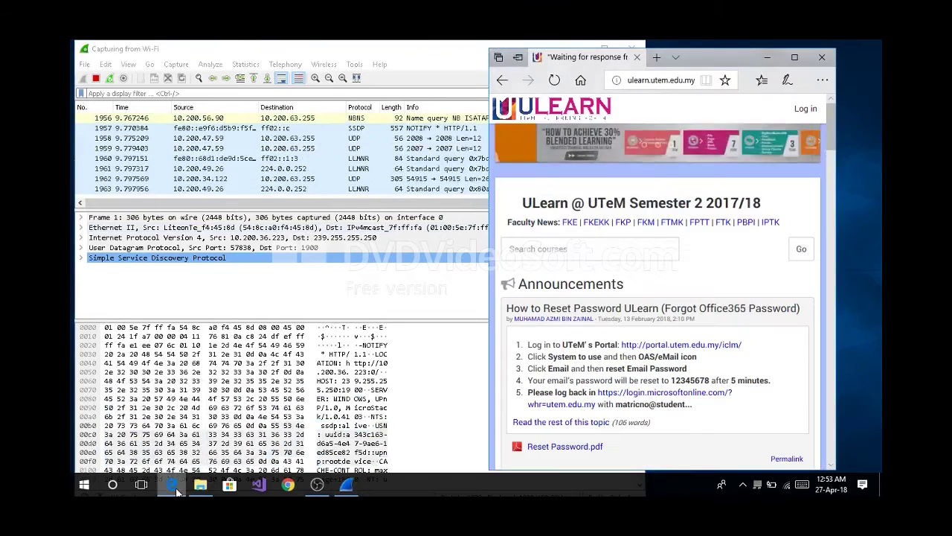
Reload the ULearn page from the address bar, shift Edge right, and return to Wireshark.
left_click(661, 80)
key("Return")
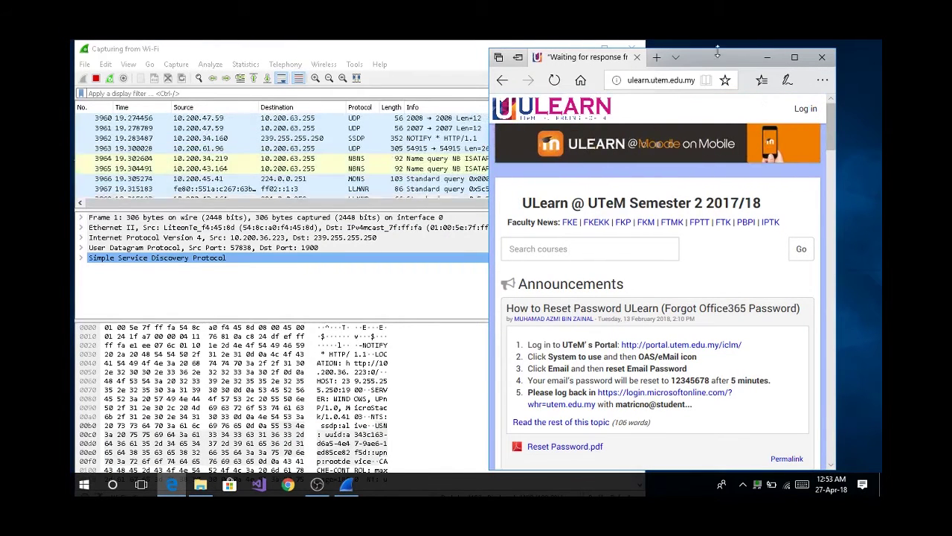
left_click_drag(716, 63, 734, 67)
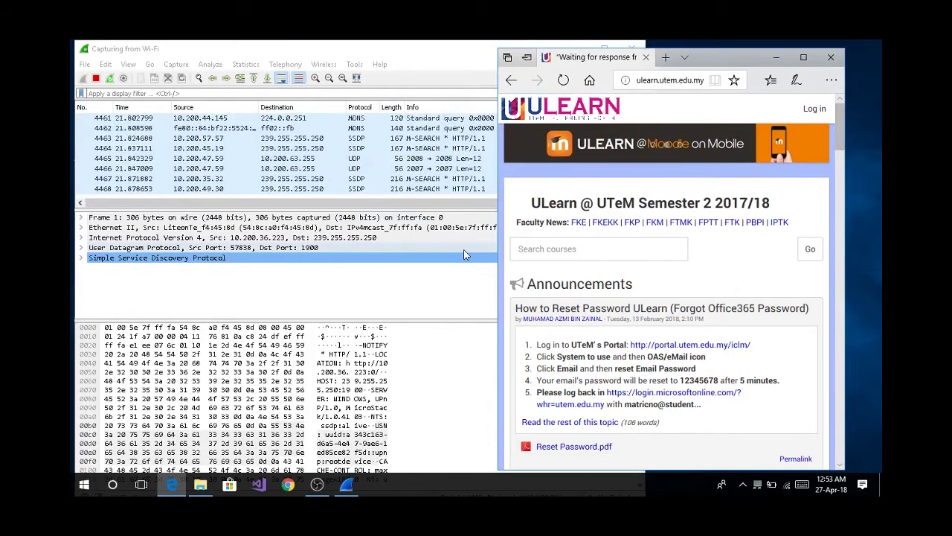
left_click(451, 93)
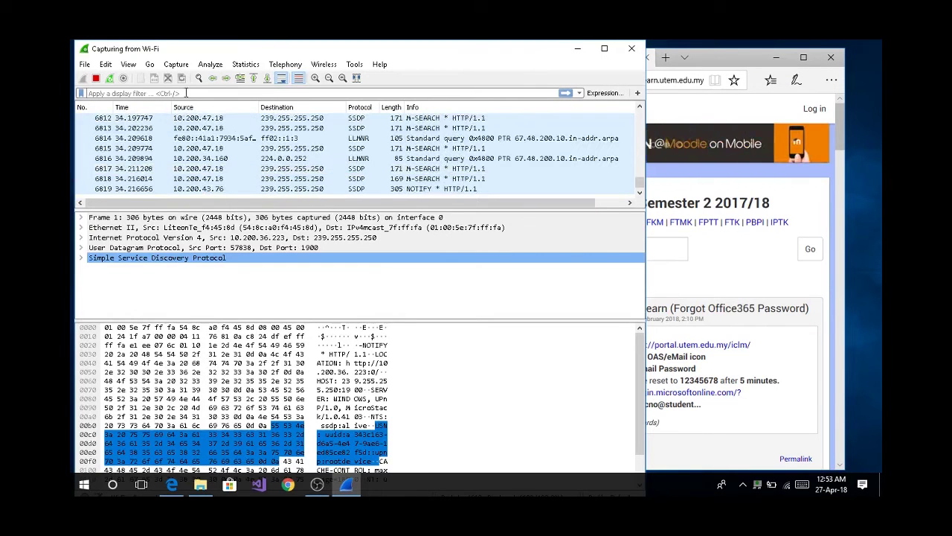
Apply the 'http' display filter and open GET request packet 2784 in its own window.
type("http")
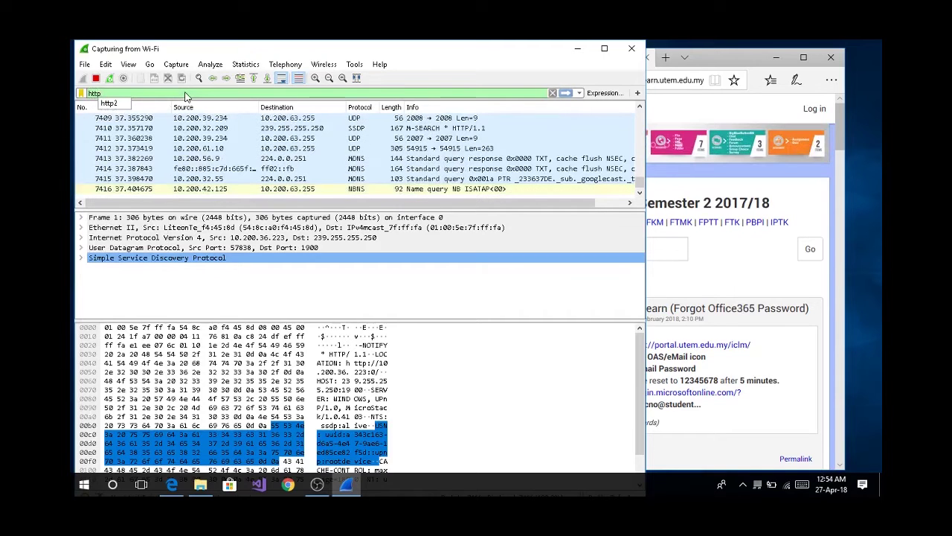
key("Return")
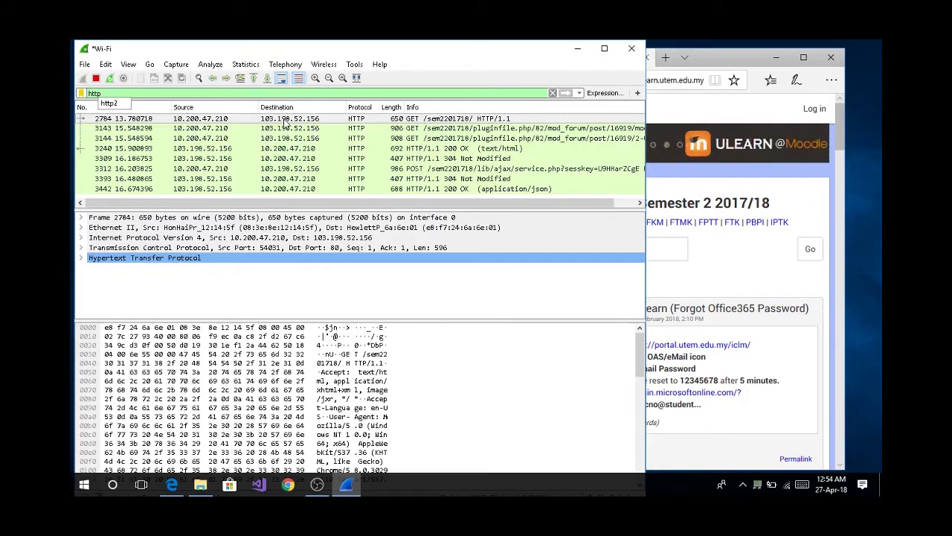
double_click(284, 121)
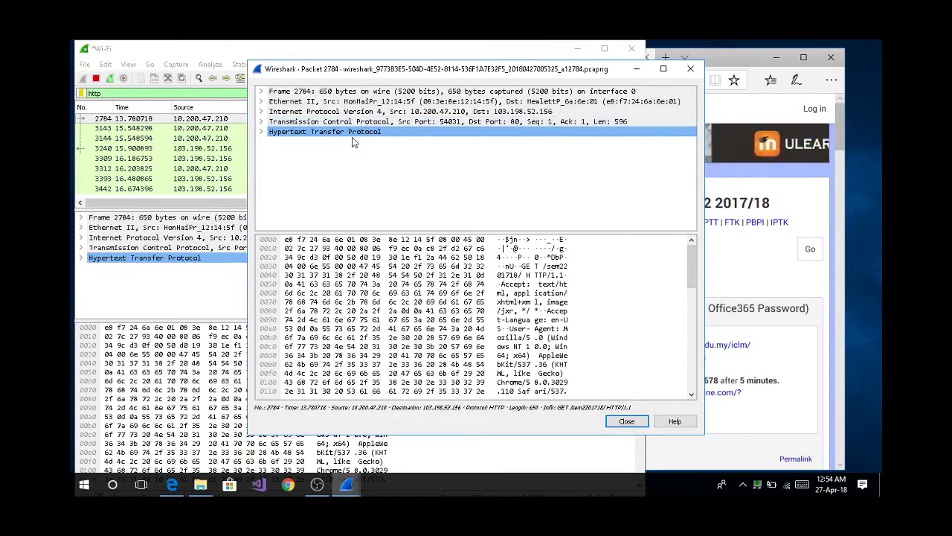
Expand and collapse packet 2784's Frame, Ethernet II and IPv4 headers, checking its TTL of 128.
double_click(346, 92)
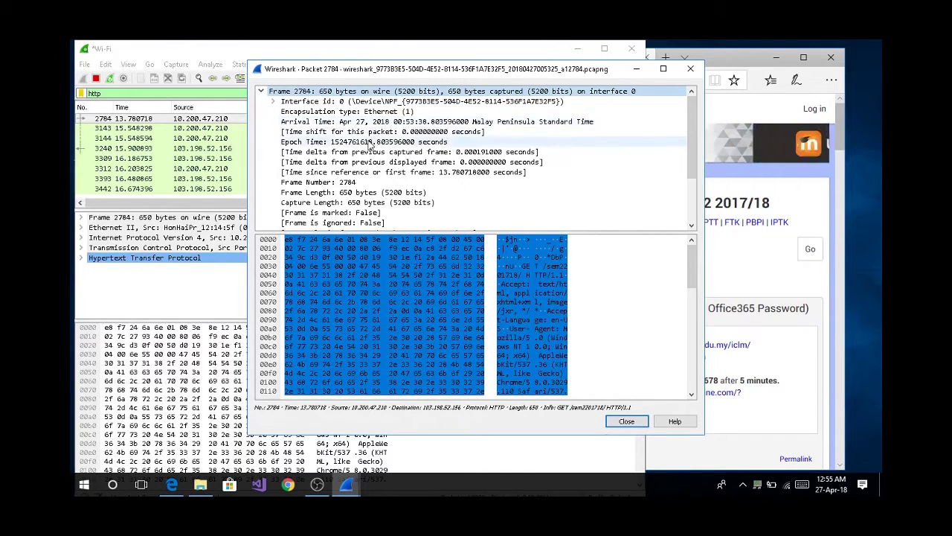
double_click(358, 92)
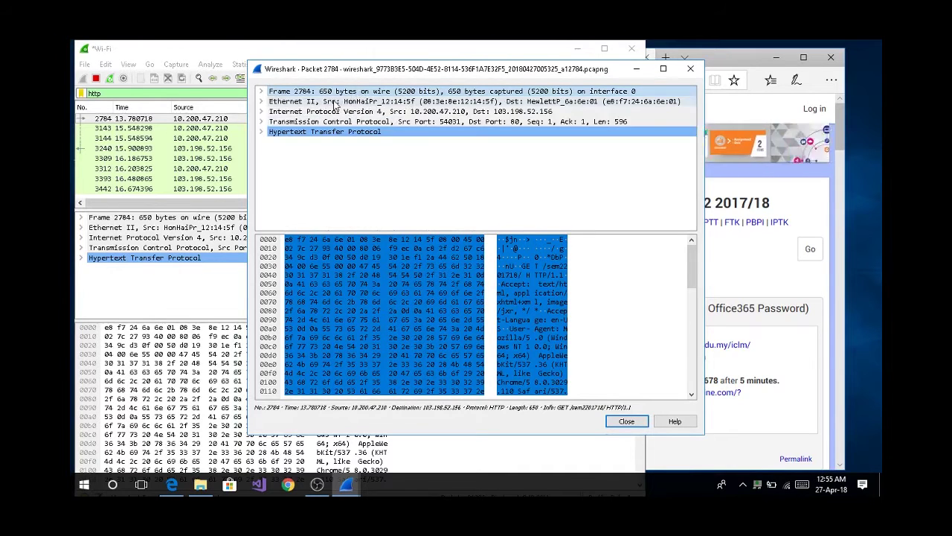
double_click(359, 101)
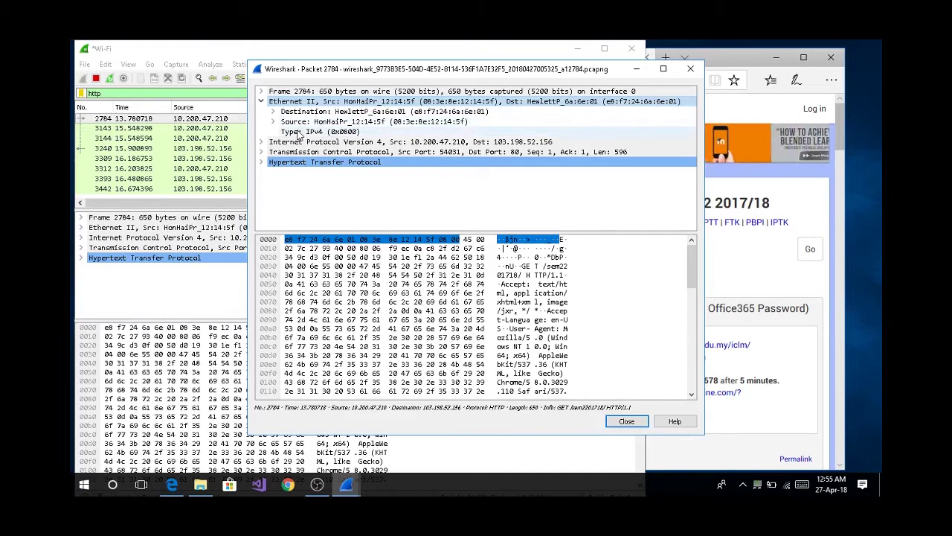
double_click(324, 102)
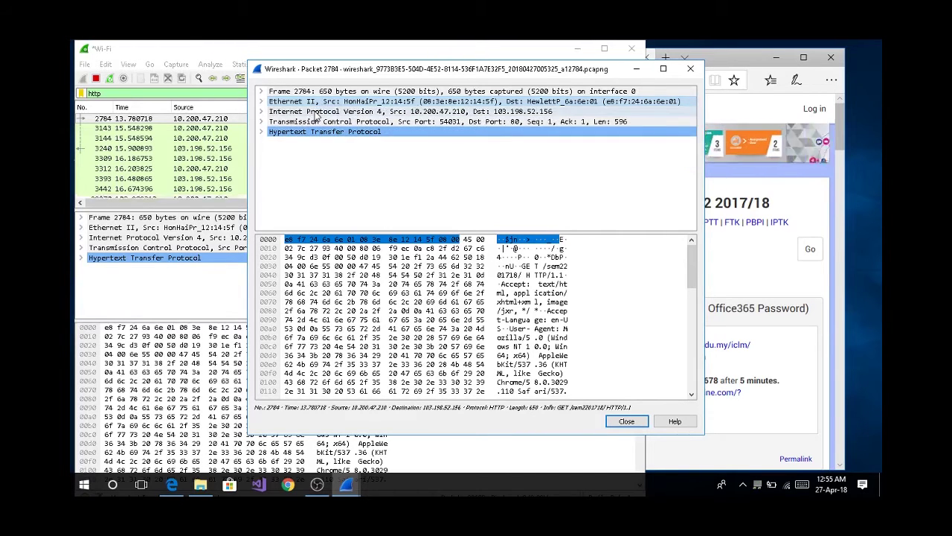
double_click(314, 112)
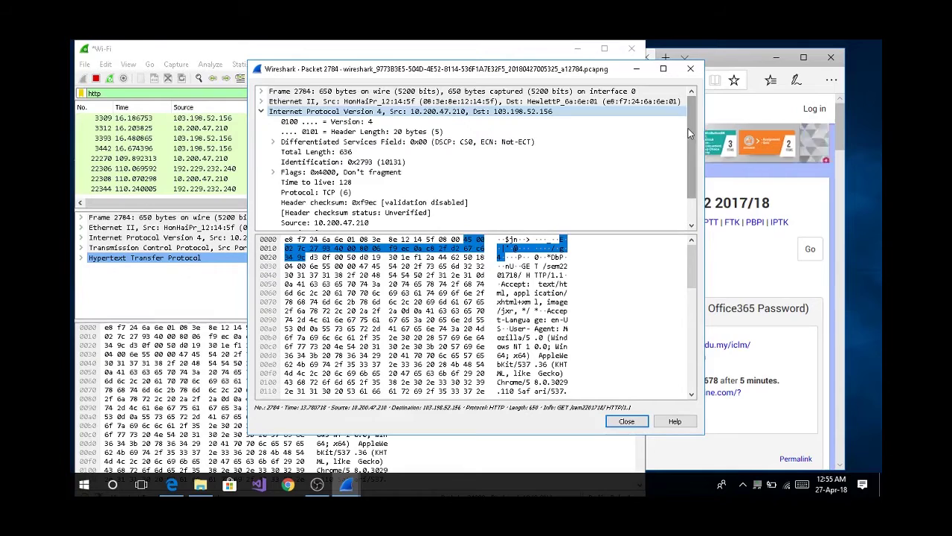
double_click(394, 111)
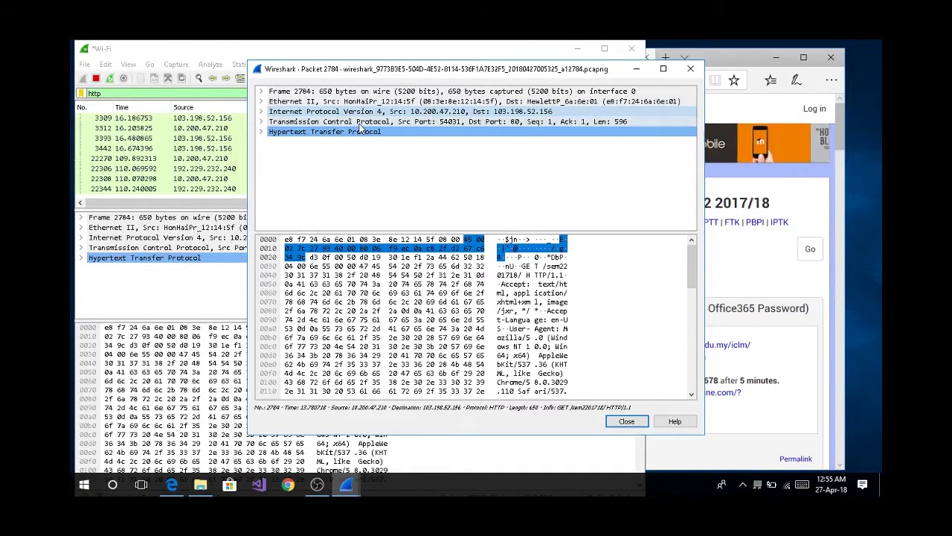
Expand packet 2784's TCP header, scroll through its port fields, then collapse it.
double_click(359, 124)
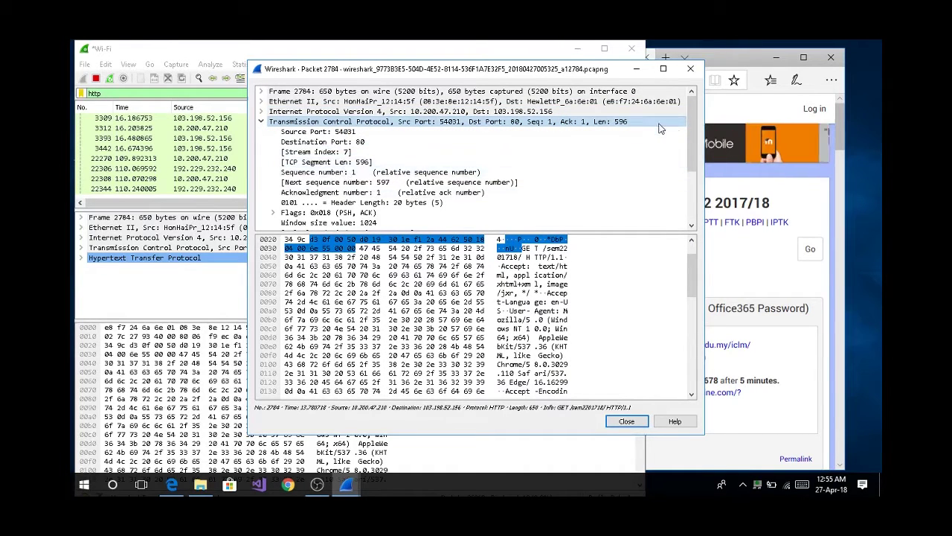
left_click_drag(696, 137, 698, 167)
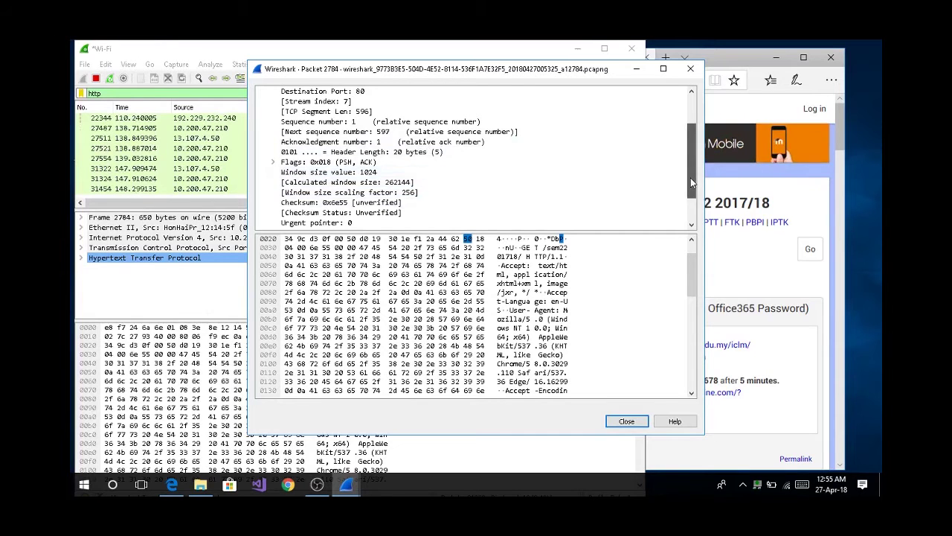
left_click_drag(690, 178, 690, 162)
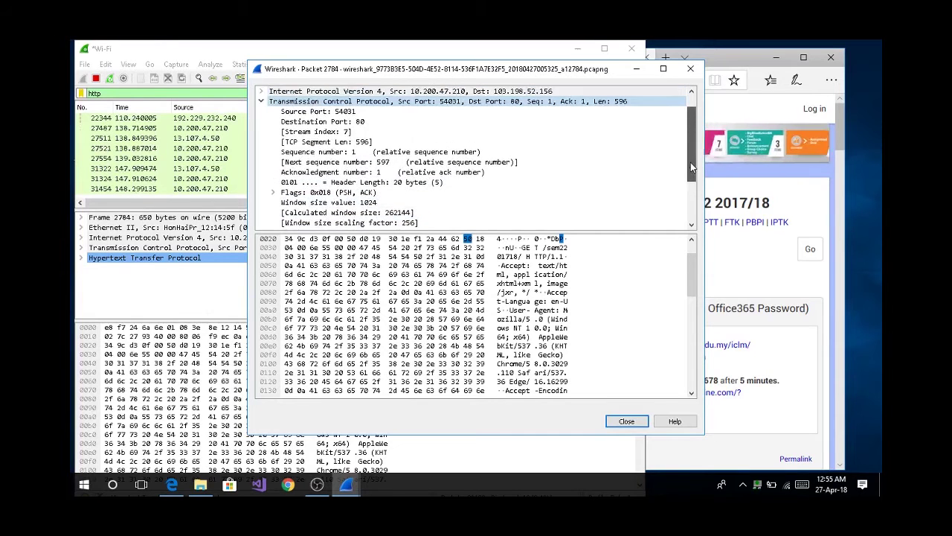
double_click(449, 99)
Read the HTTP GET request for /sem2201718/ and put the packet window away.
double_click(365, 134)
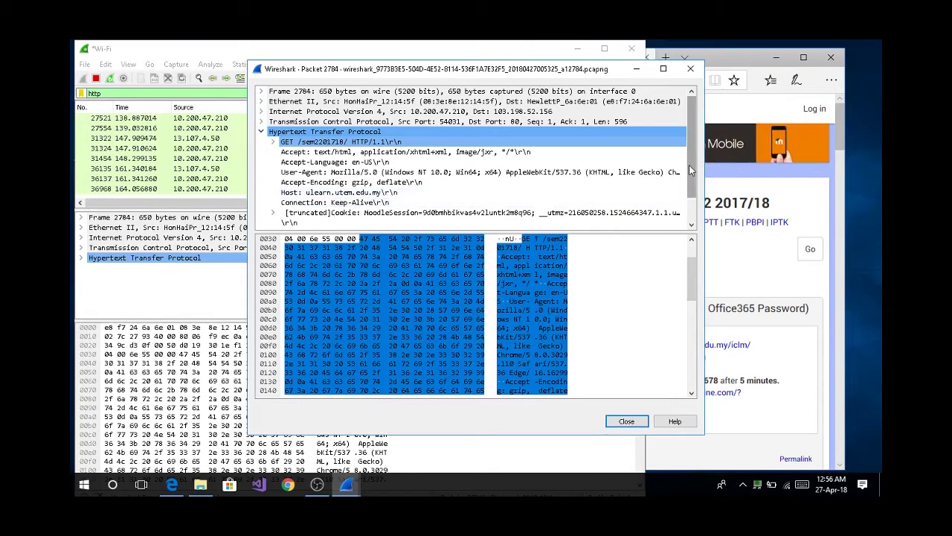
scroll(688, 171, "down", 1)
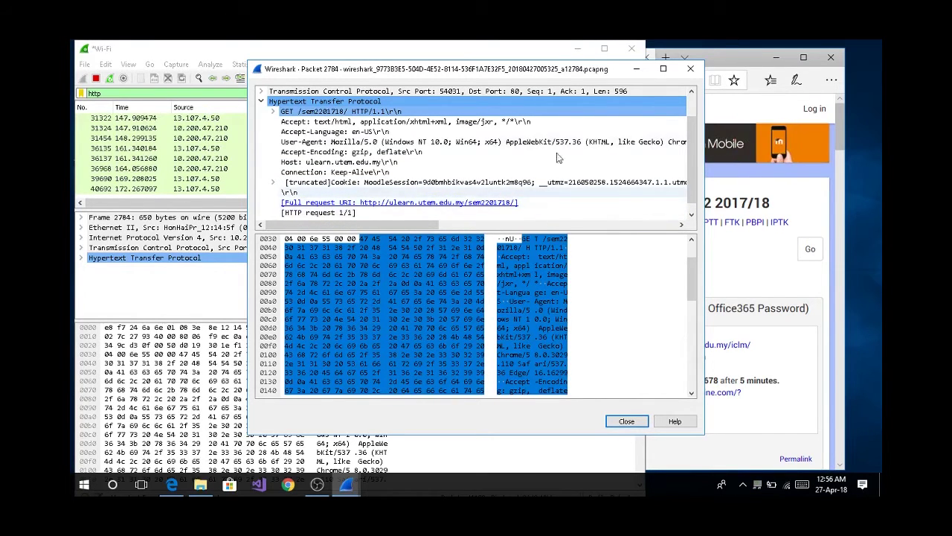
left_click(638, 70)
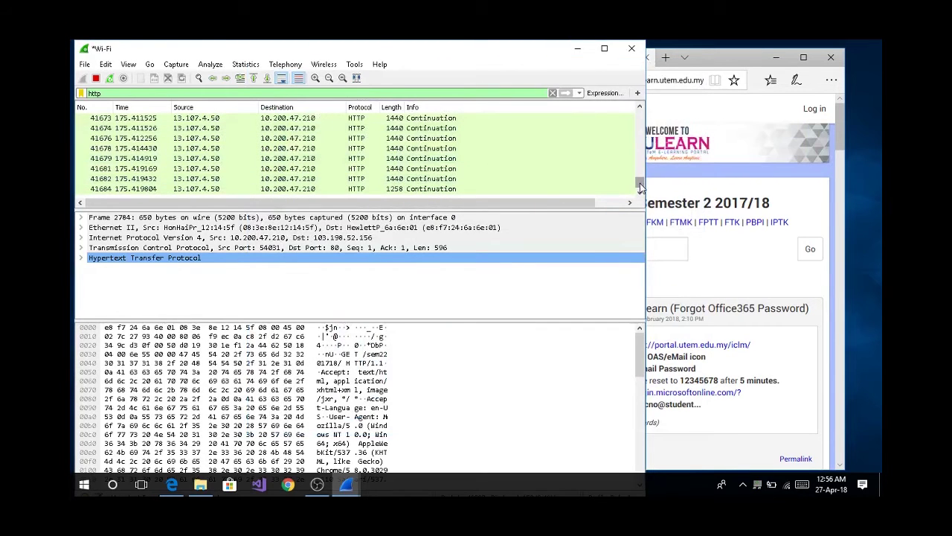
Minimize Wireshark and bring OBS Studio to the front.
mouse_move(640, 186)
left_mouse_down()
mouse_move(635, 116)
mouse_move(637, 185)
left_mouse_up()
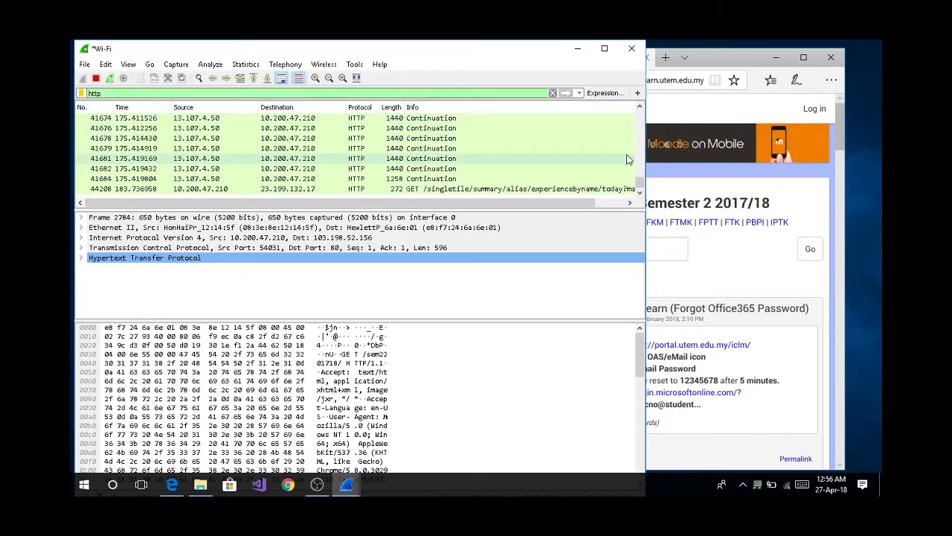
left_click(579, 51)
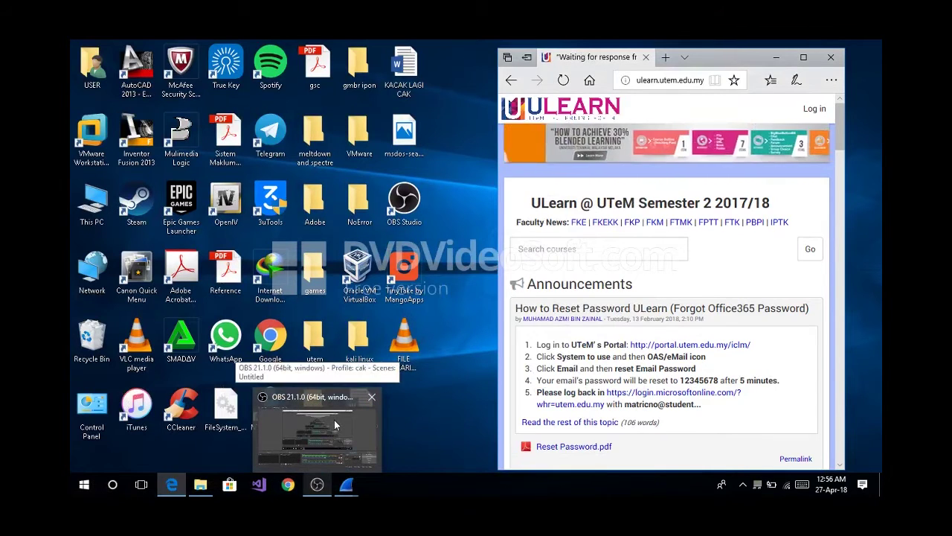
left_click(319, 465)
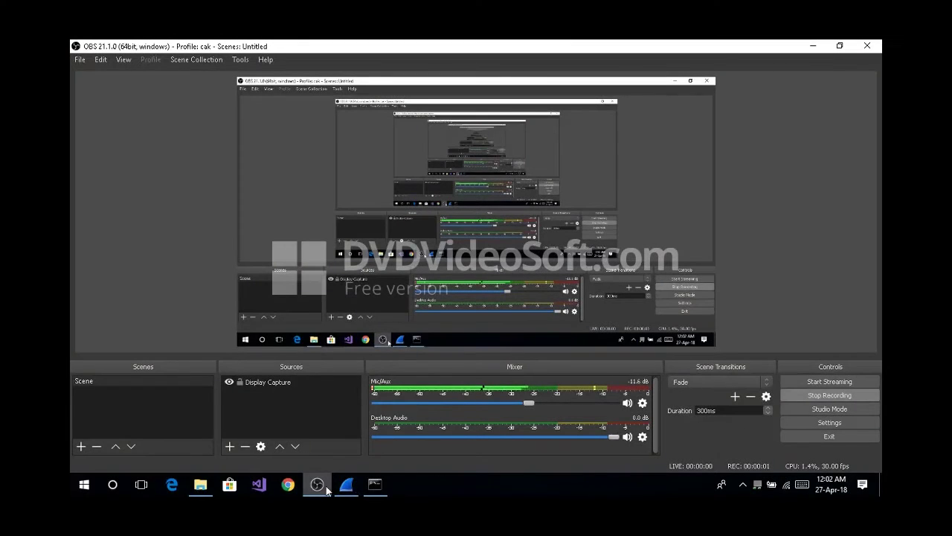
Open the Wireshark 2.6.0 welcome page and a Command Prompt side by side, switching focus between them.
left_click(346, 484)
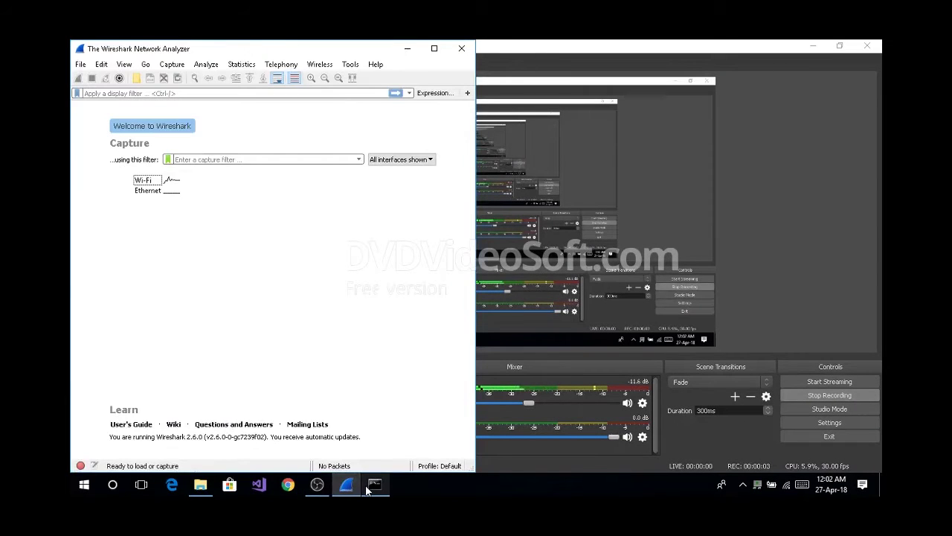
left_click(374, 484)
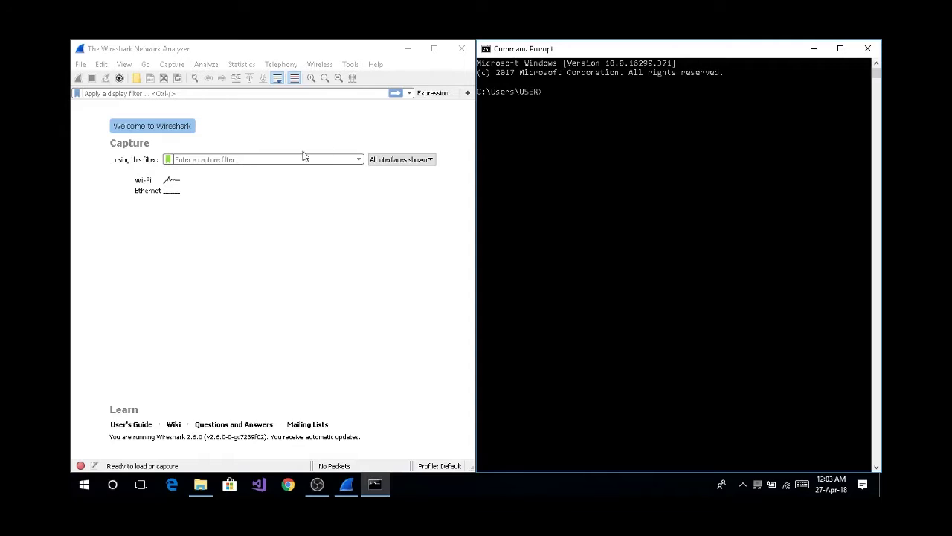
left_click(257, 49)
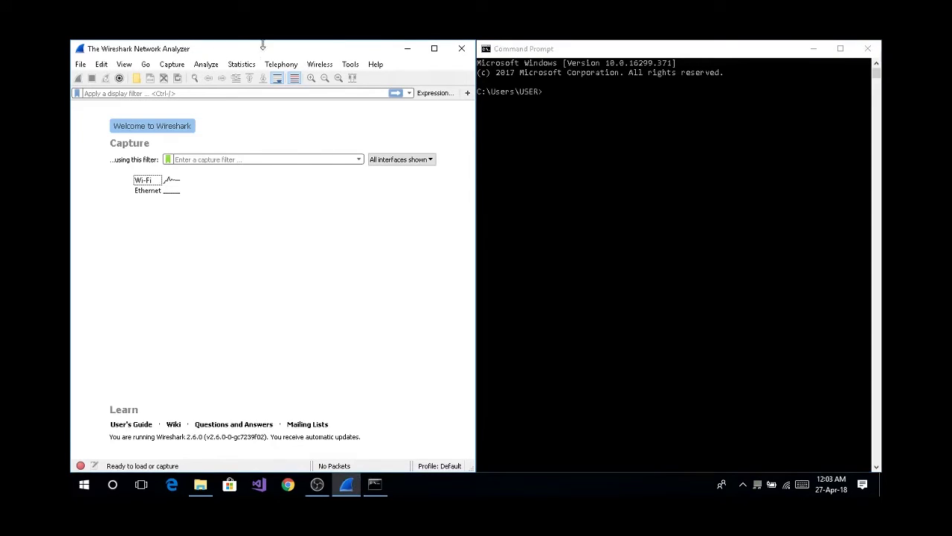
left_click(558, 51)
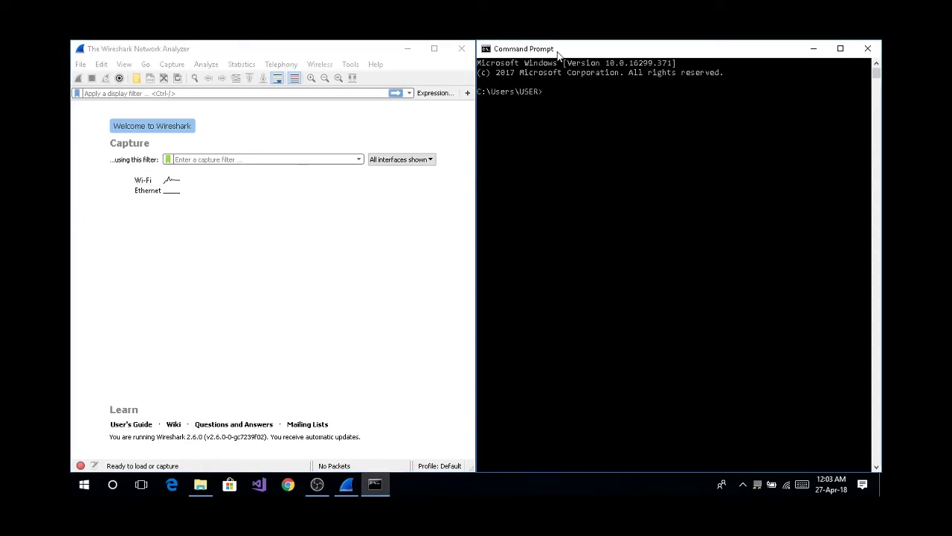
left_click(311, 58)
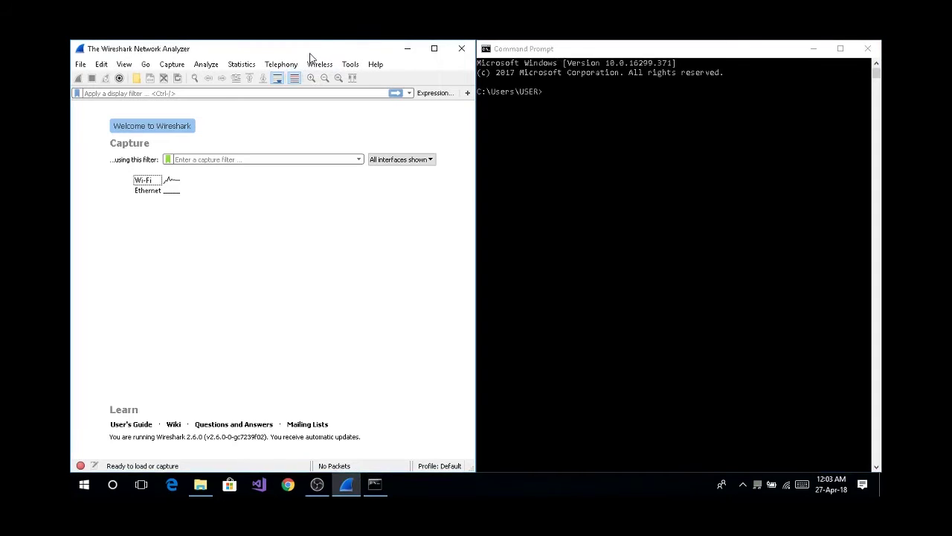
left_click(528, 51)
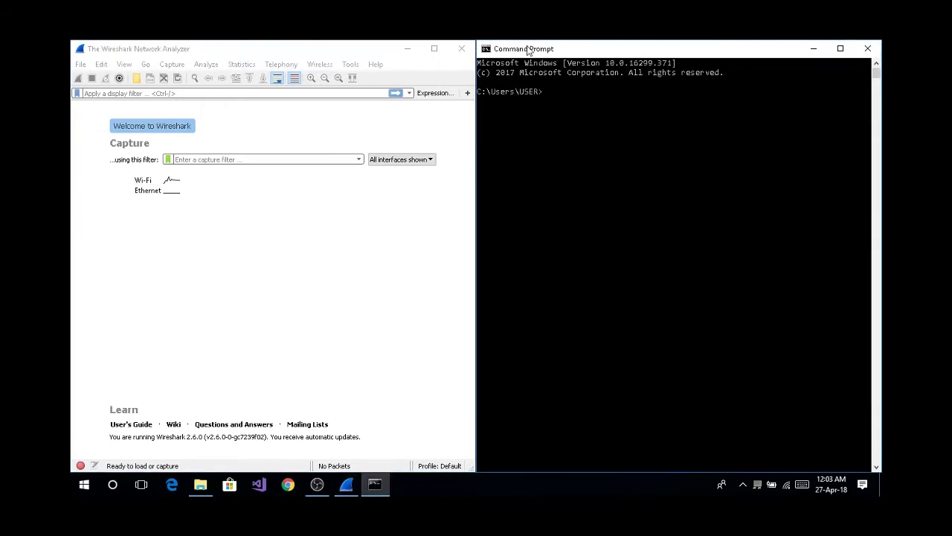
Apply the ftp display filter and start a live capture on the Wi-Fi interface.
left_click(176, 95)
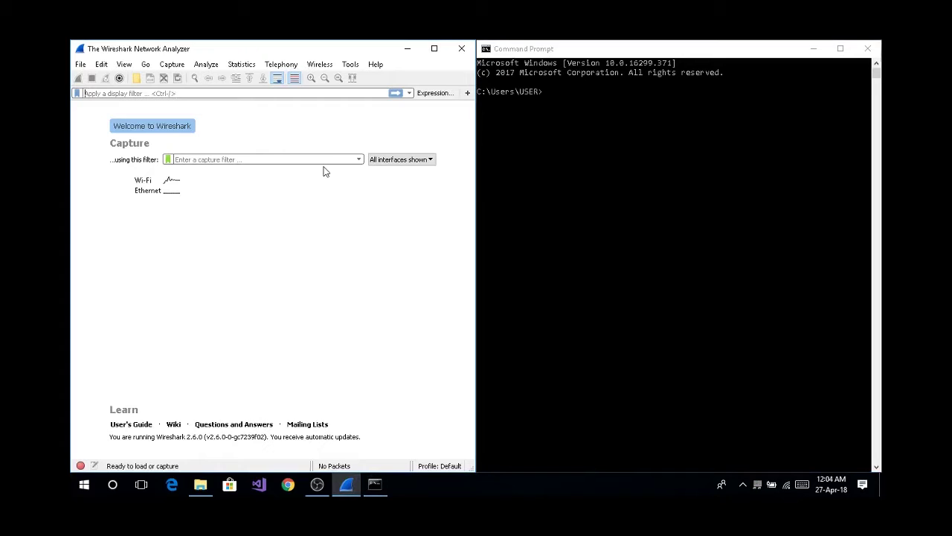
type("ftp")
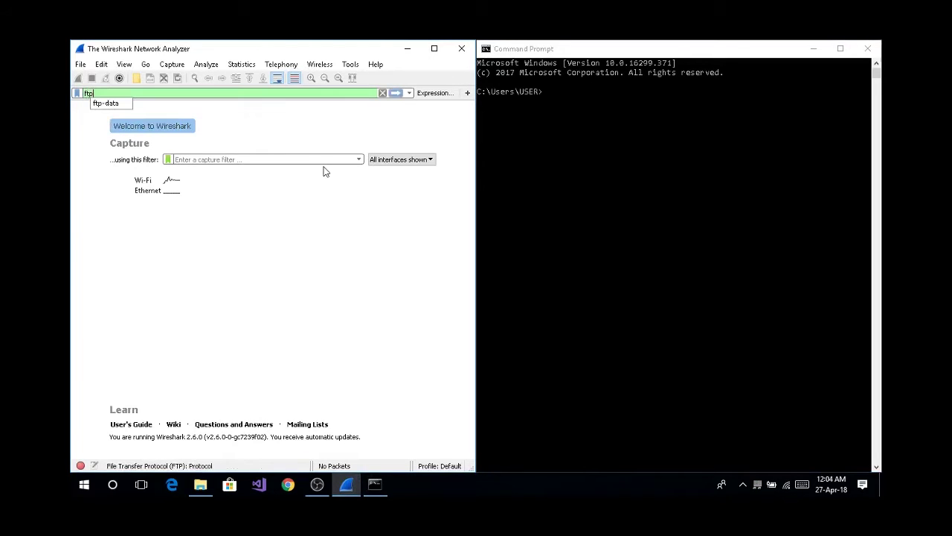
double_click(170, 182)
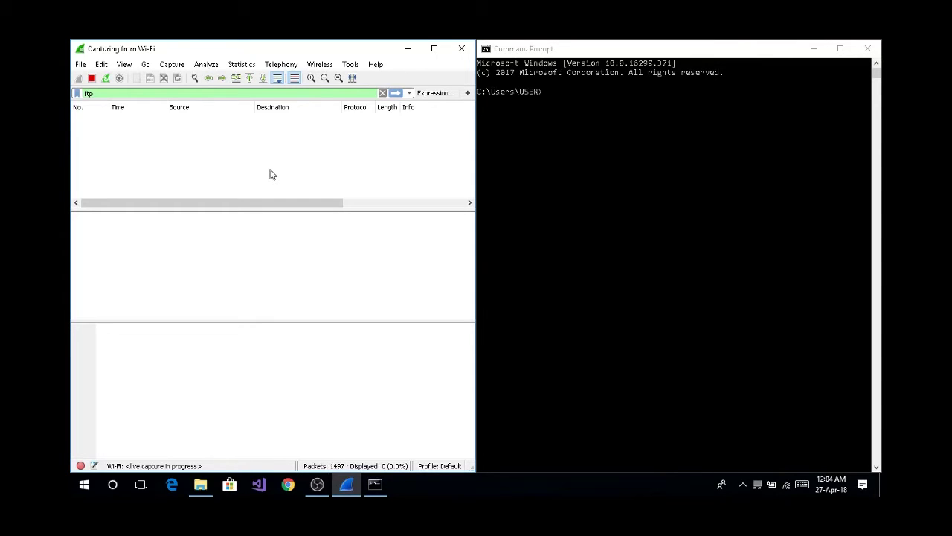
Run 'ftp ftp.dlptest.com' in the Command Prompt to connect to the FTP server.
left_click(565, 109)
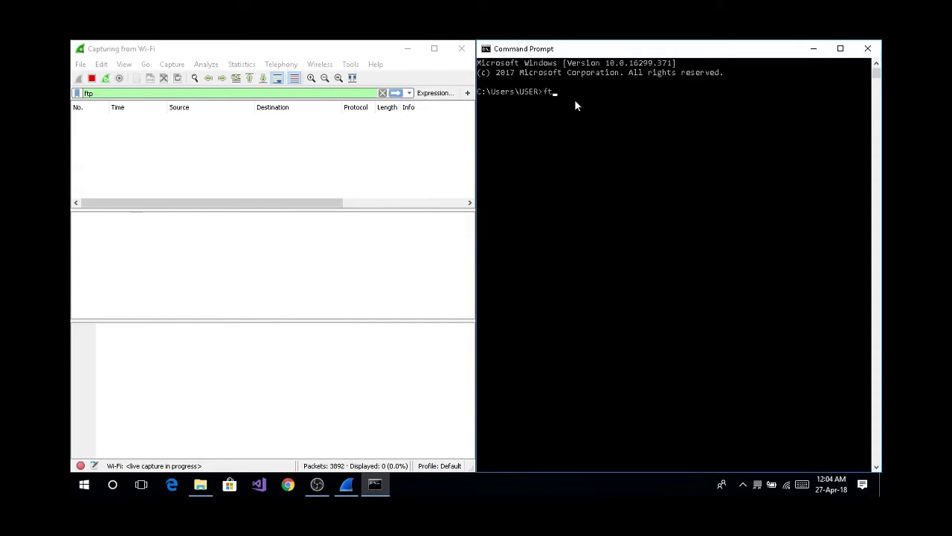
type("p")
type("ftp.dlptest.com")
key("Return")
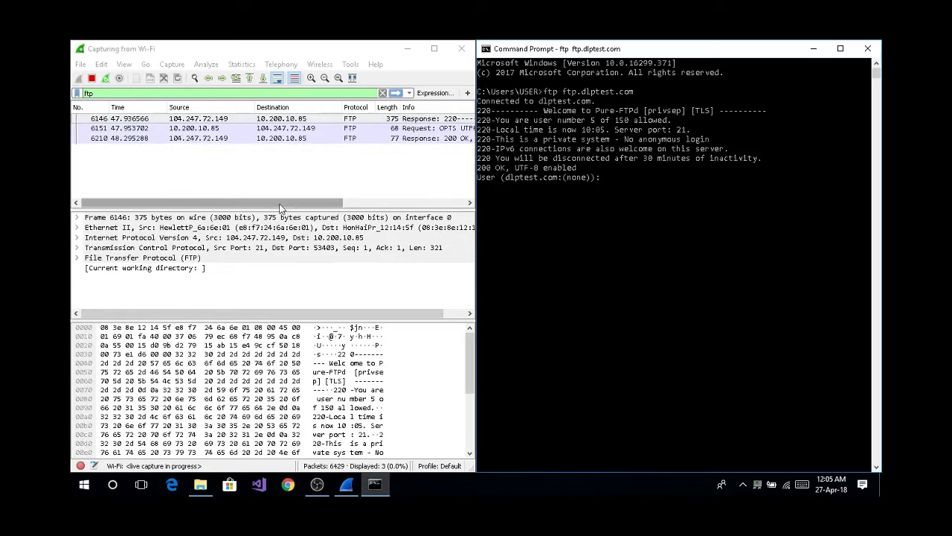
Enter the test account's user name and password at the FTP login prompts.
left_click_drag(287, 208, 220, 216)
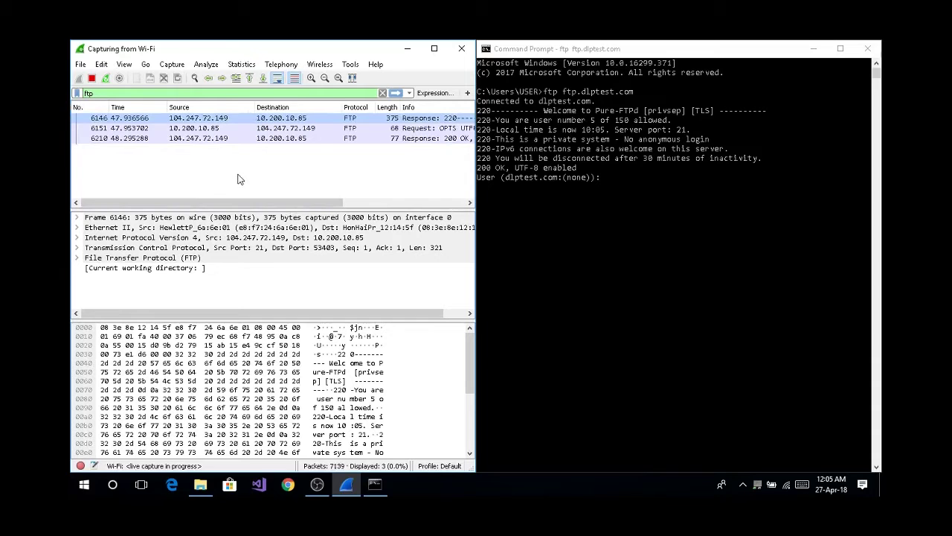
left_click_drag(267, 203, 310, 203)
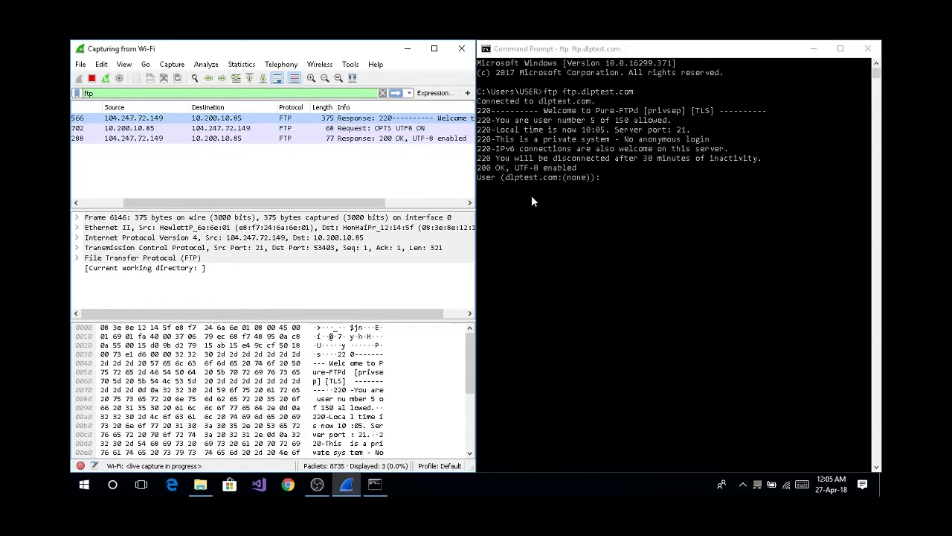
left_click(611, 186)
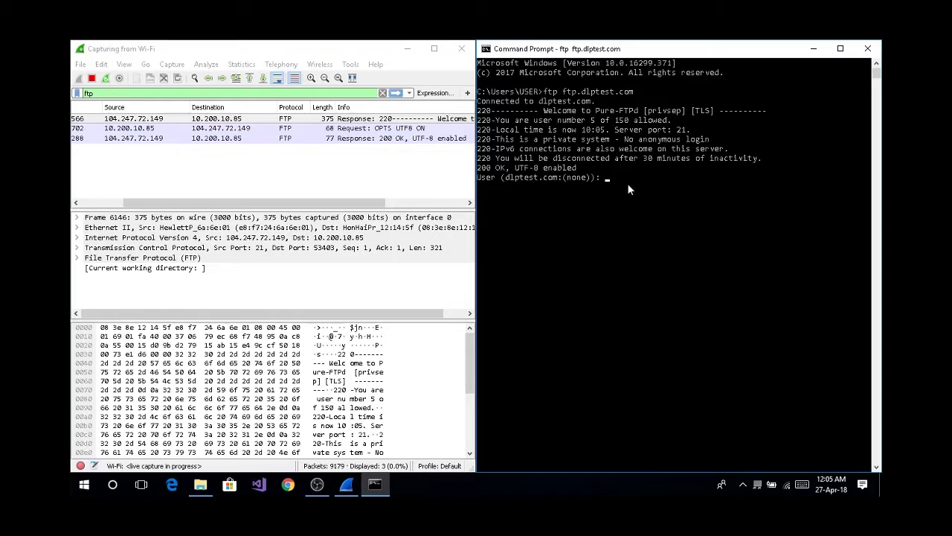
key("Return")
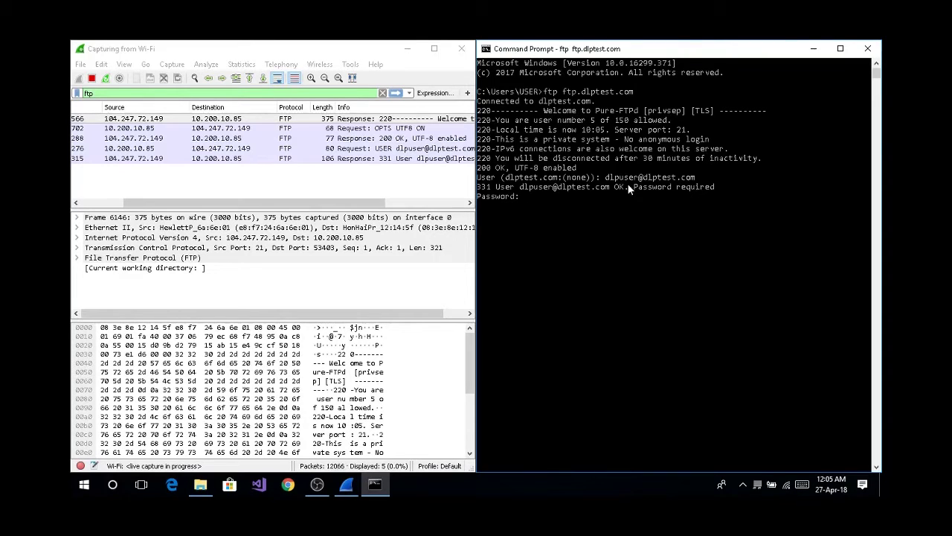
key("Return")
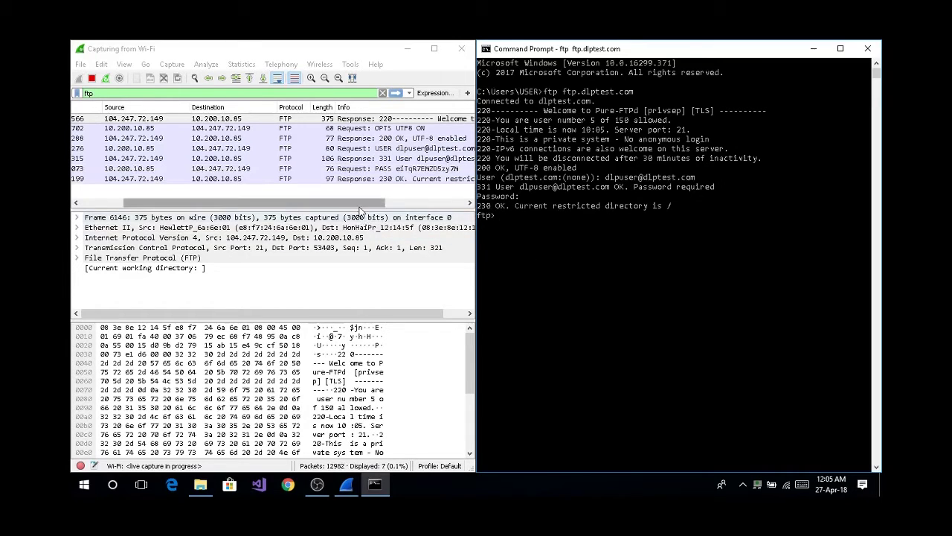
Scroll across Wireshark's FTP login packets, including the plaintext PASS request, then return to the console.
left_click_drag(359, 208, 402, 203)
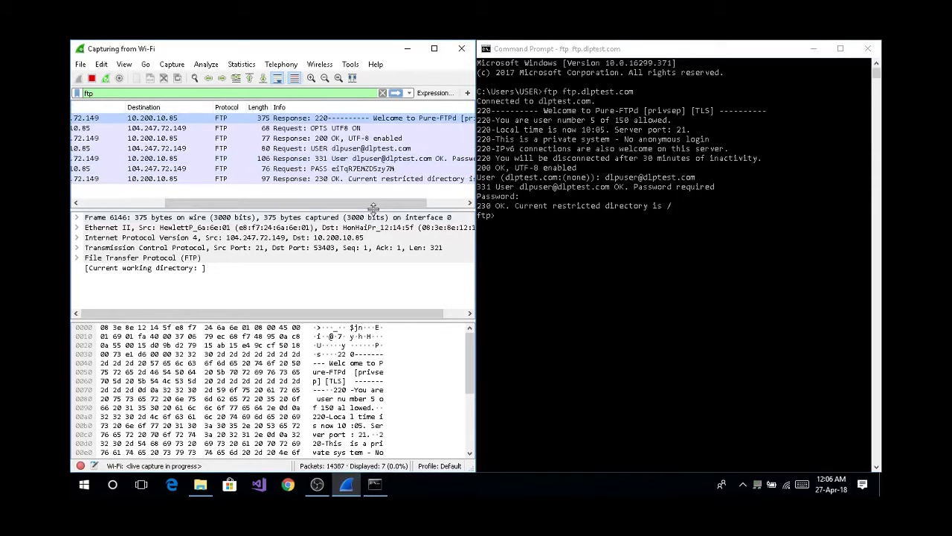
left_click_drag(388, 209, 395, 211)
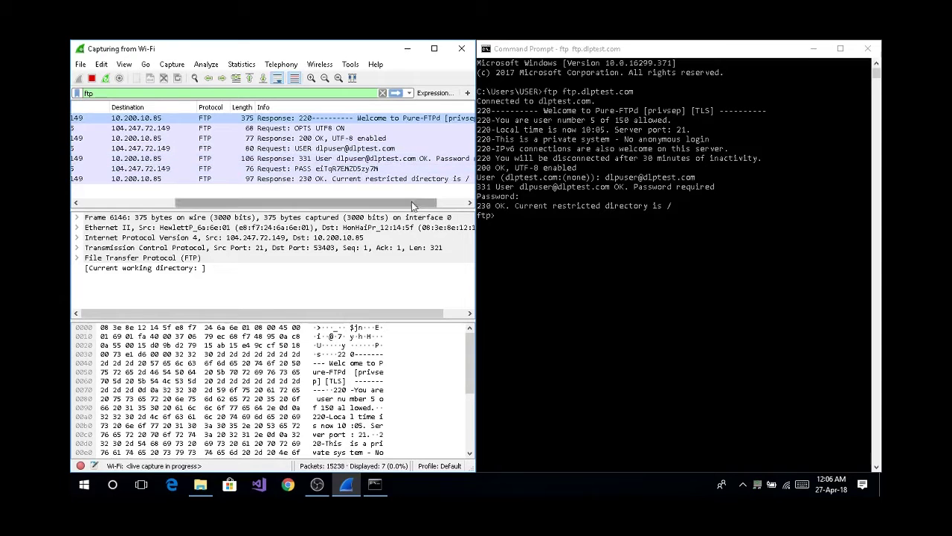
left_click_drag(407, 206, 436, 209)
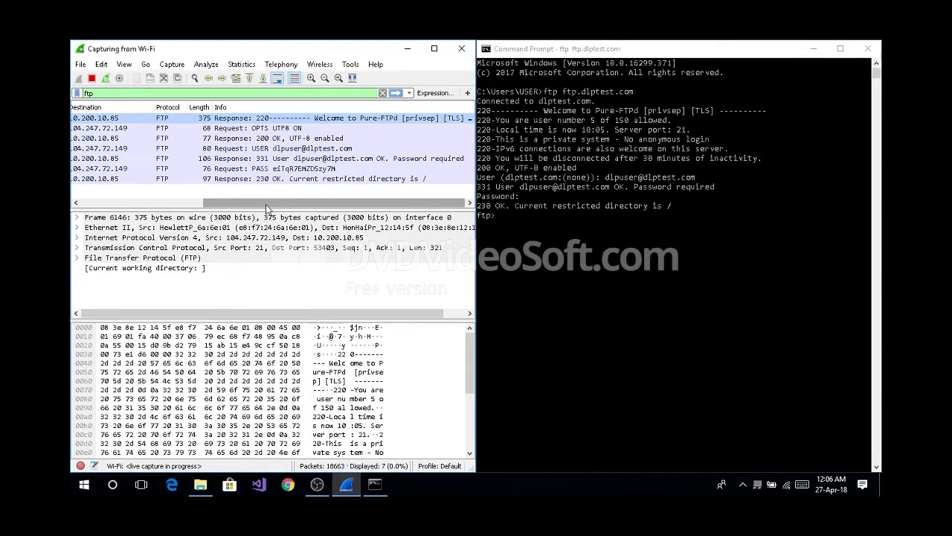
left_click_drag(266, 204, 225, 192)
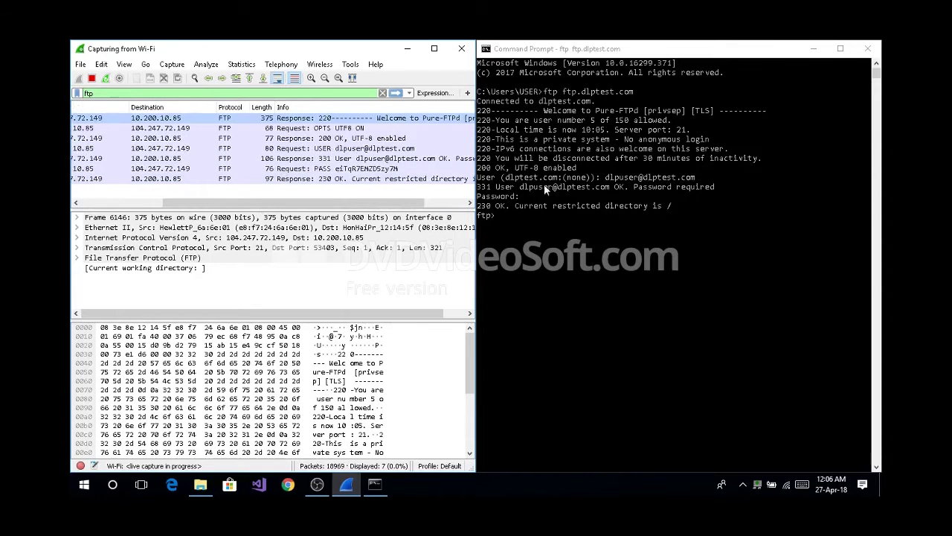
left_click(518, 233)
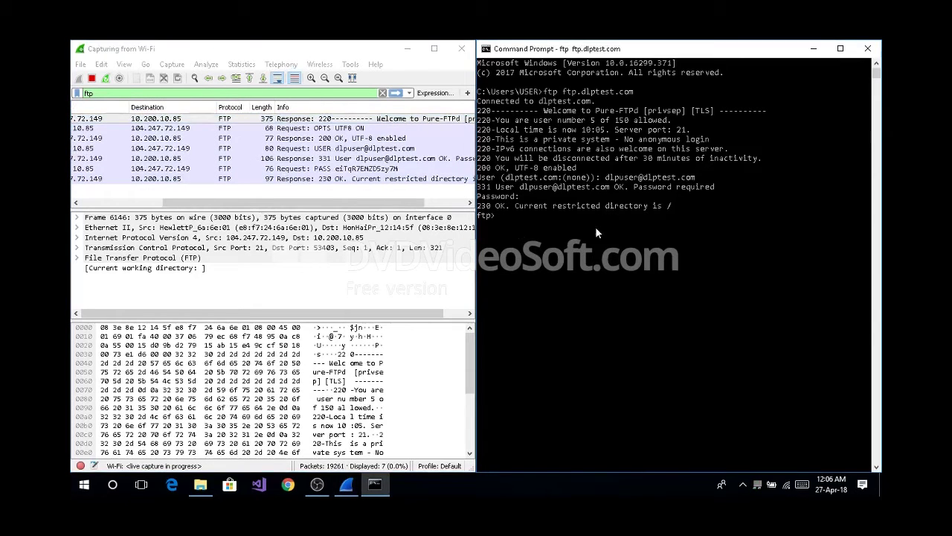
Run ls to list the server's 8 entries, then help to print the ftp command list.
type("ls")
key("Return")
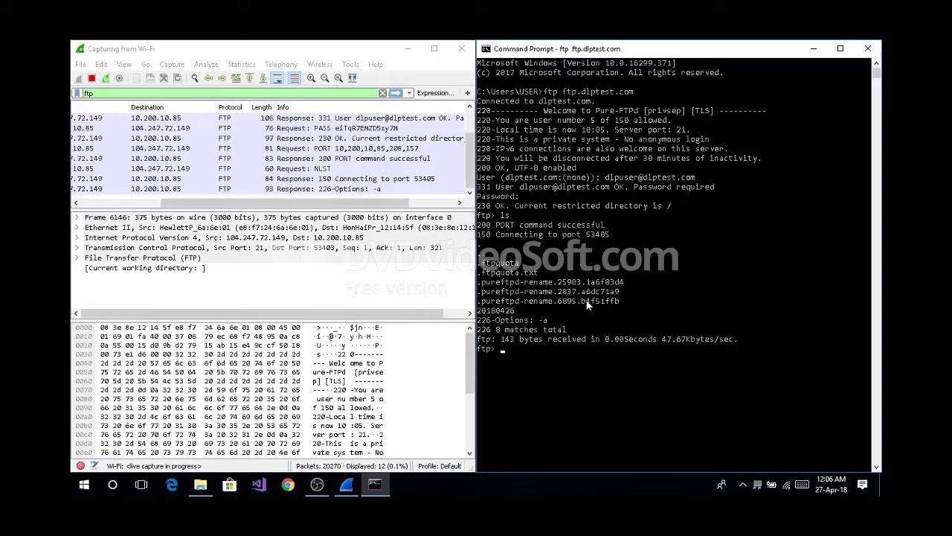
type("help")
key("Return")
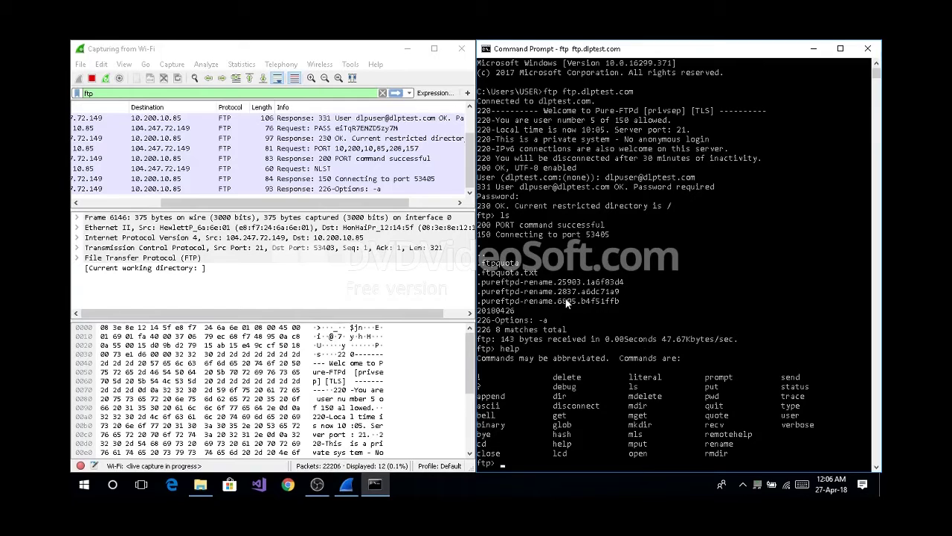
Download .ftpquota with 'get .ftpquota', fixing typos, and receive 1069 bytes.
type("get ftpquota")
key("Left")
key("Left")
key("Left")
key("Left")
key("Left")
key("Left")
key("Left")
key("Left")
type(".")
key("BackSpace")
key("BackSpace")
key("BackSpace")
key("BackSpace")
key("BackSpace")
key("BackSpace")
key("BackSpace")
key("BackSpace")
key("BackSpace")
key("BackSpace")
key("BackSpace")
type("t ftq")
key("BackSpace")
key("BackSpace")
type(".ftpquota")
key("Return")
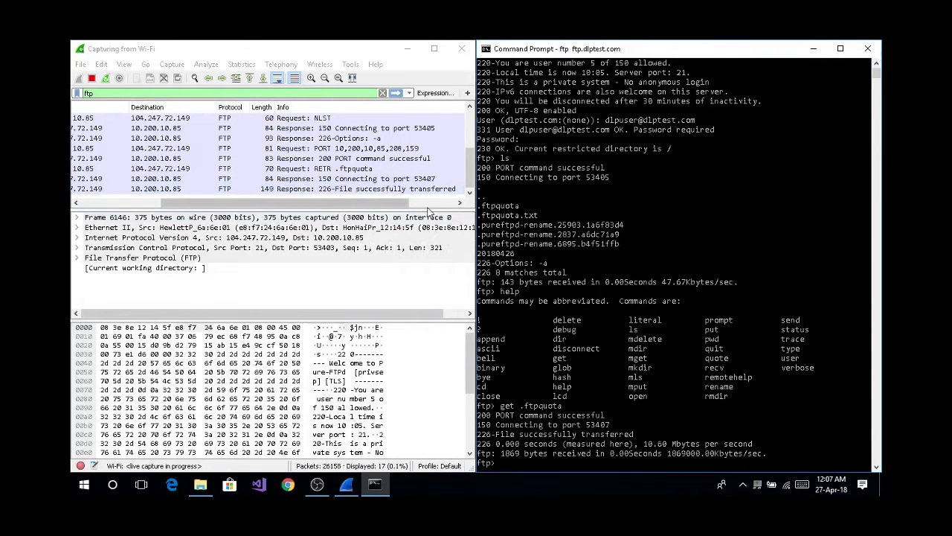
Check Wireshark's 17 FTP packets, including the RETR request, then return to the console.
left_click(397, 207)
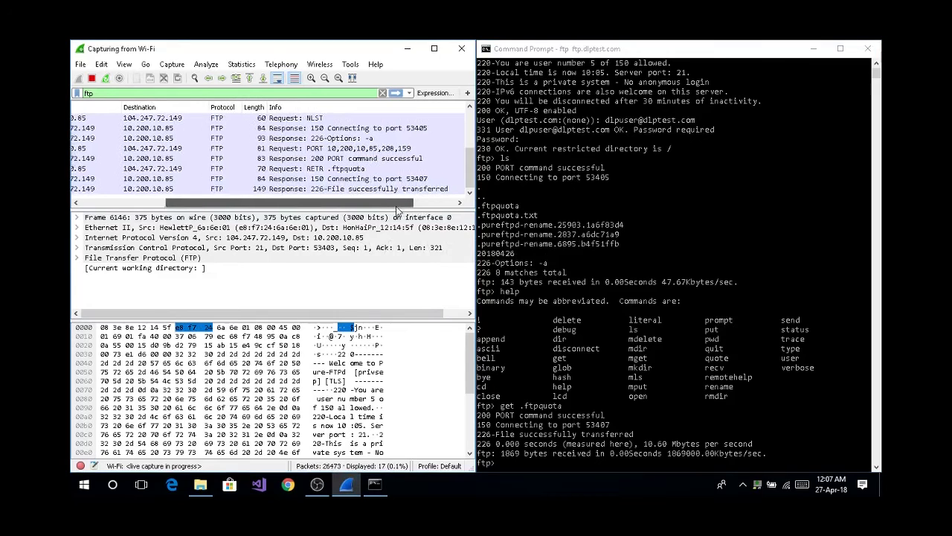
left_click_drag(397, 207, 390, 208)
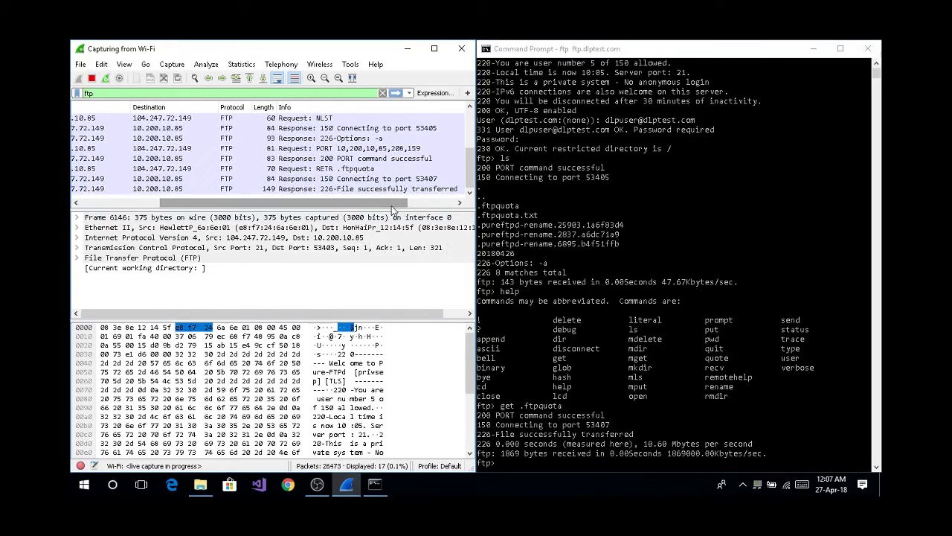
left_click(533, 460)
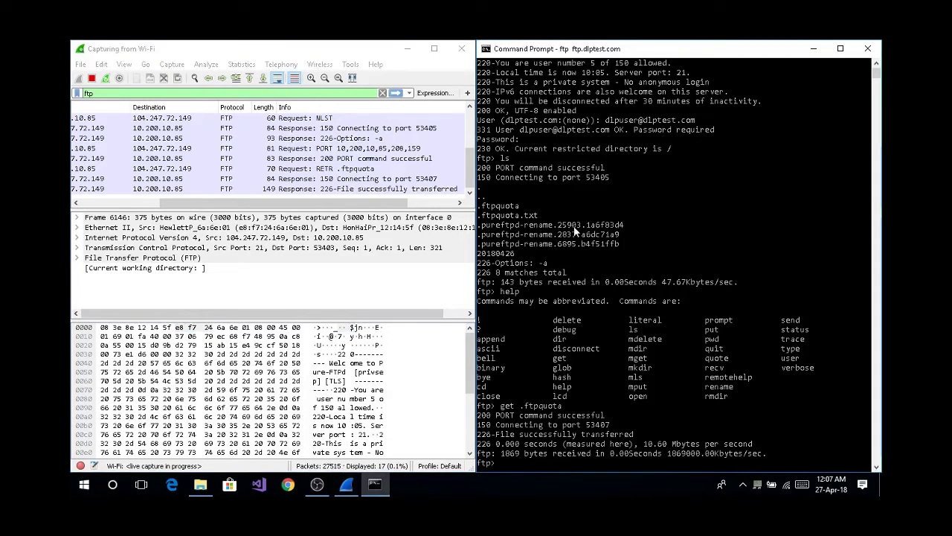
Delete .ftpquota from the FTP server, then create a new directory named desa.
type("delete .ft")
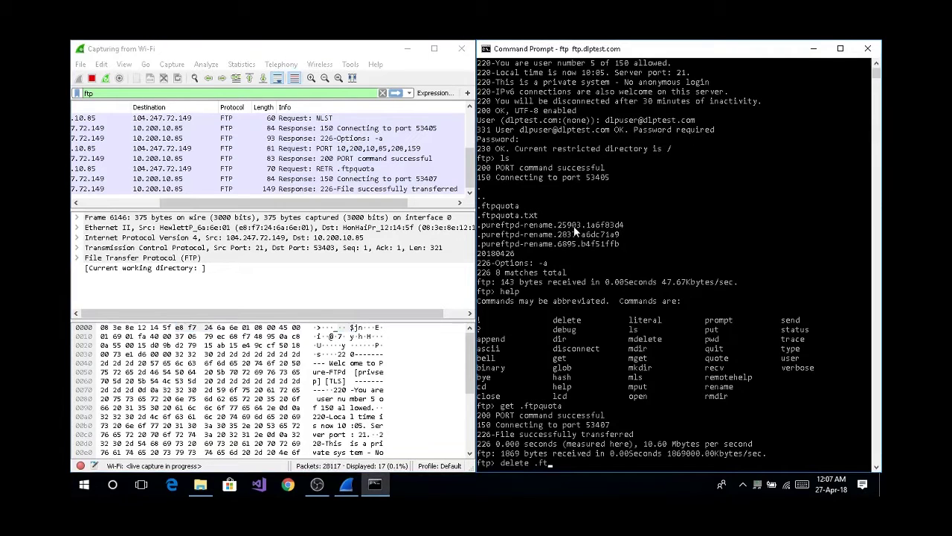
type("pquota")
key("Return")
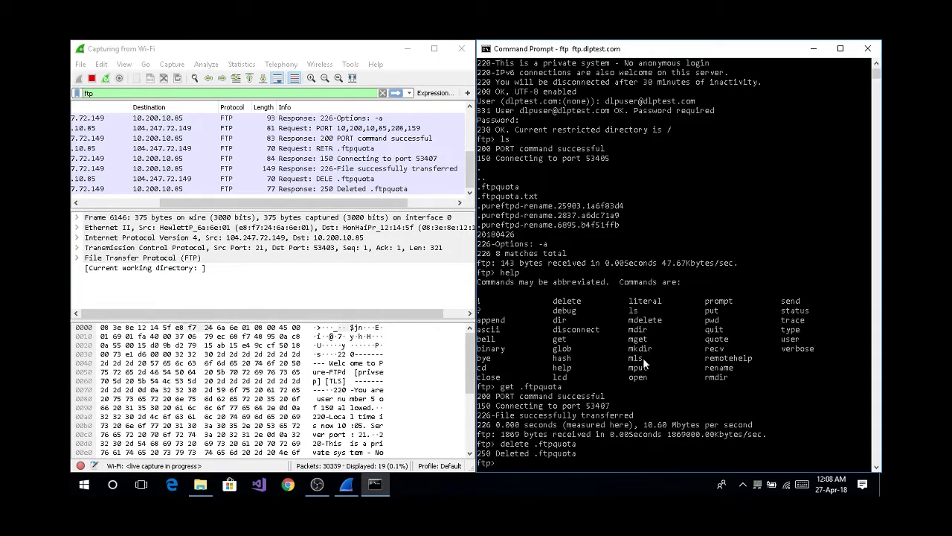
type("mkdir")
key("Return")
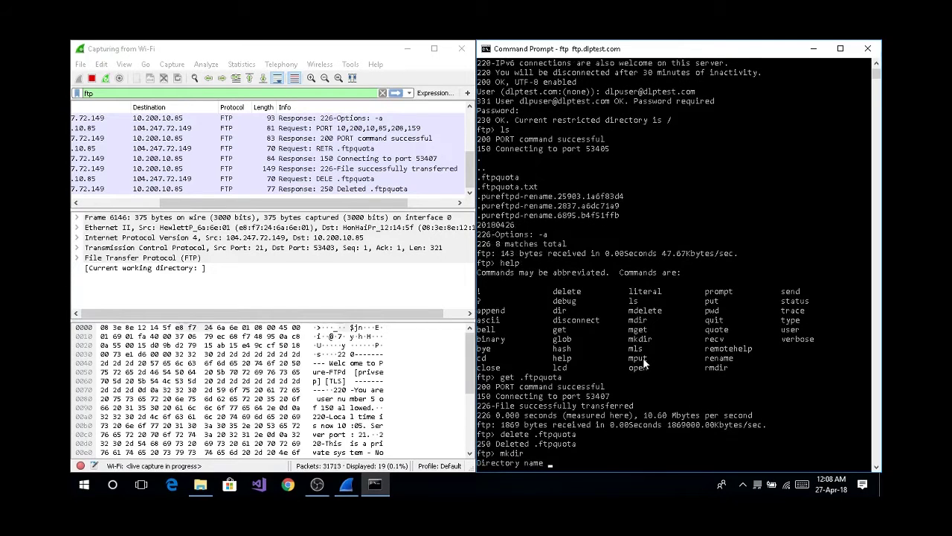
type("desa")
key("Return")
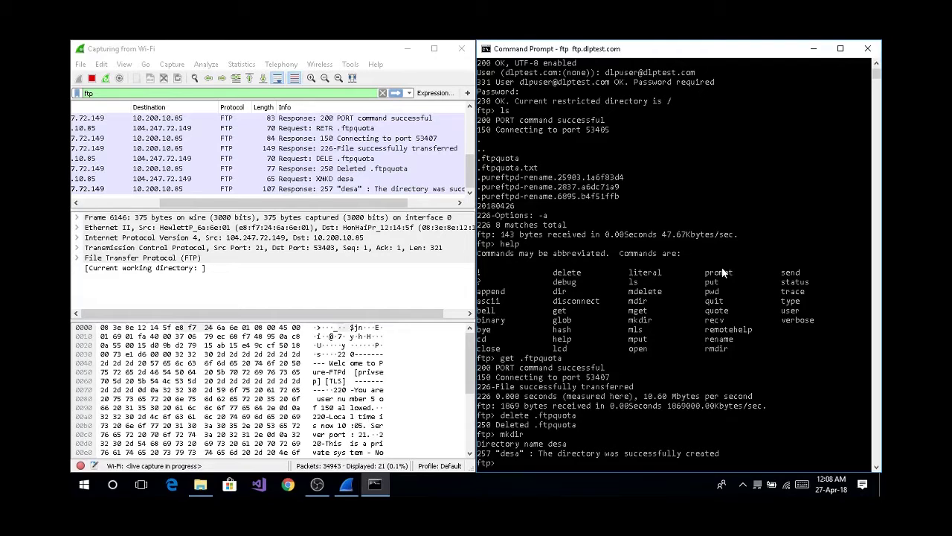
End the FTP session with quit so the server answers 221 Goodbye.
type("quit")
key("Return")
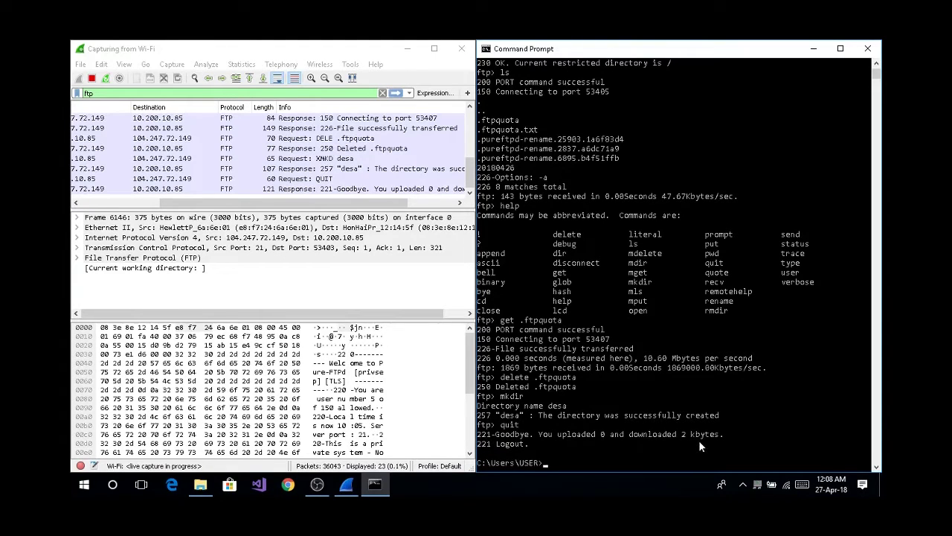
scroll(647, 329, "up", 3)
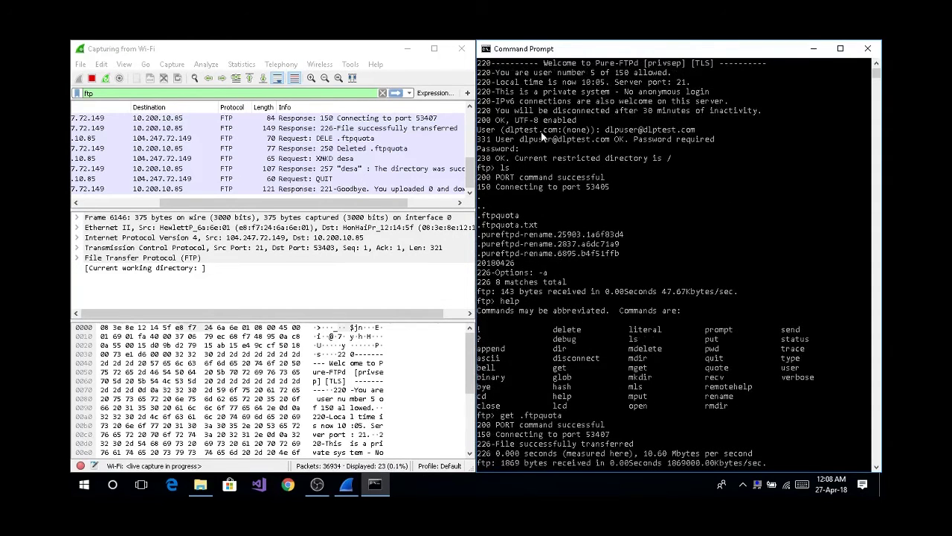
scroll(542, 132, "up", 2)
scroll(542, 133, "down", 20)
scroll(541, 131, "up", 10)
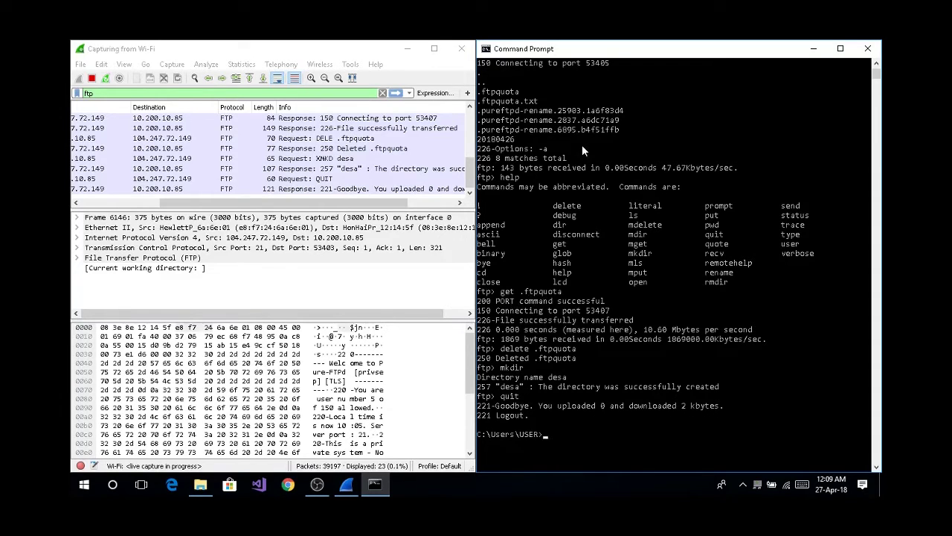
Switch from OBS Studio back to Wireshark's stopped Wi-Fi capture of 1,286 packets.
left_click(315, 486)
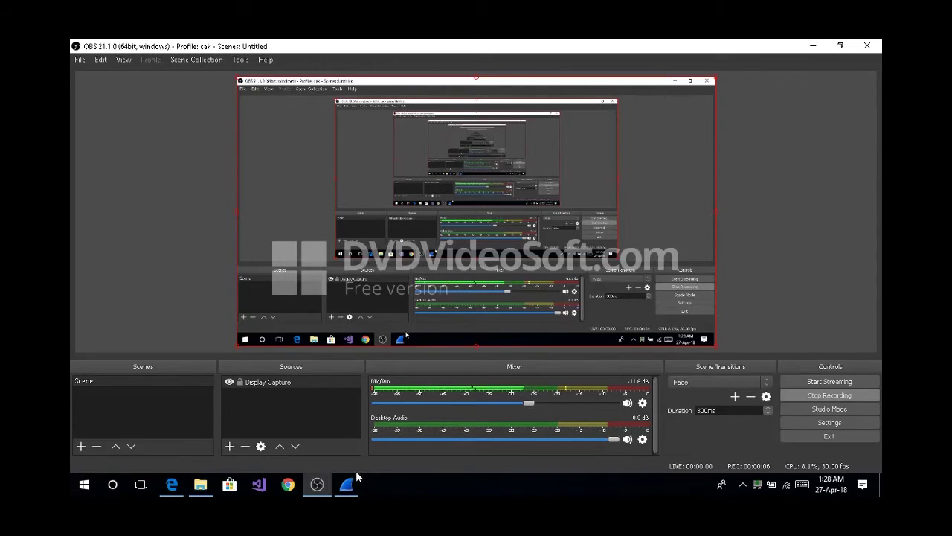
mouse_move(351, 484)
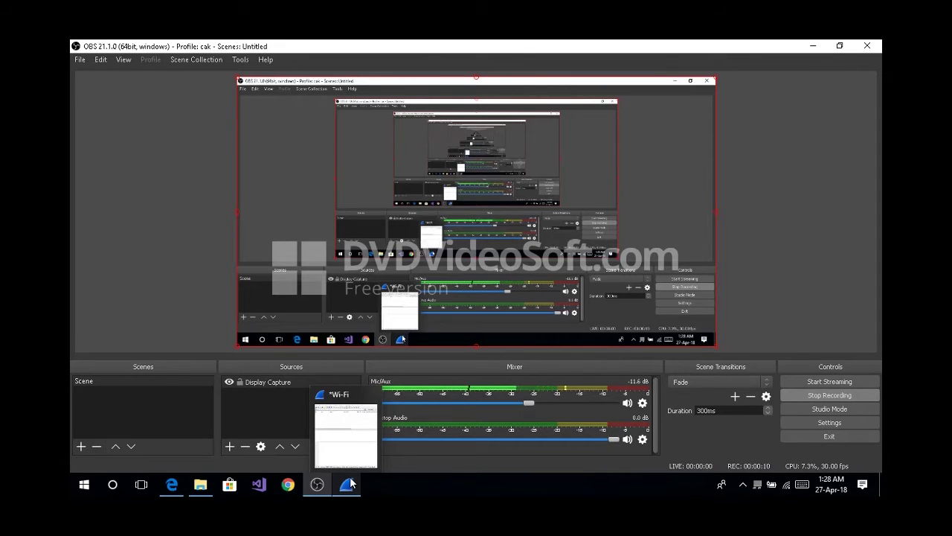
left_click(350, 485)
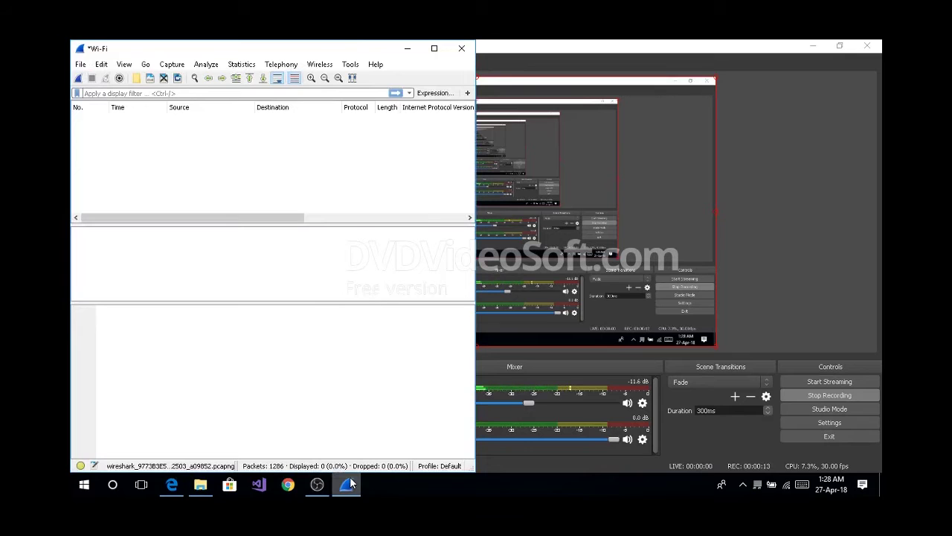
Bring the Edge YouTube window up beside Wireshark and reload its home page.
left_click(171, 484)
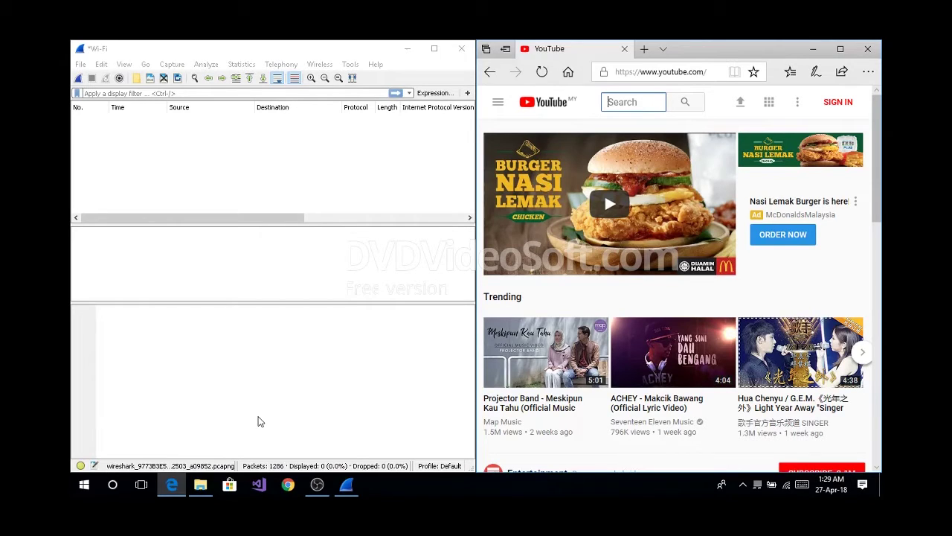
left_click(542, 72)
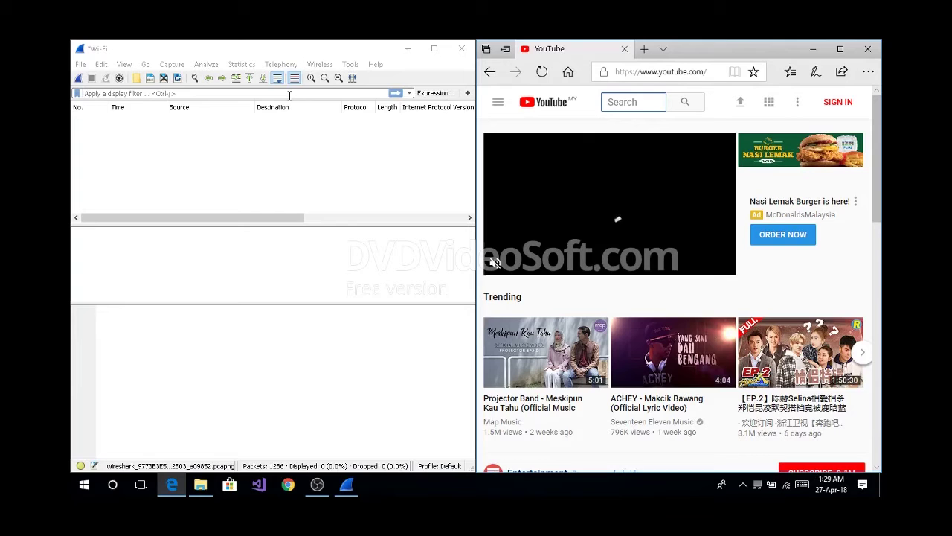
Apply the ipv6 display filter, leaving 131 of 1,286 packets listed.
left_click(290, 94)
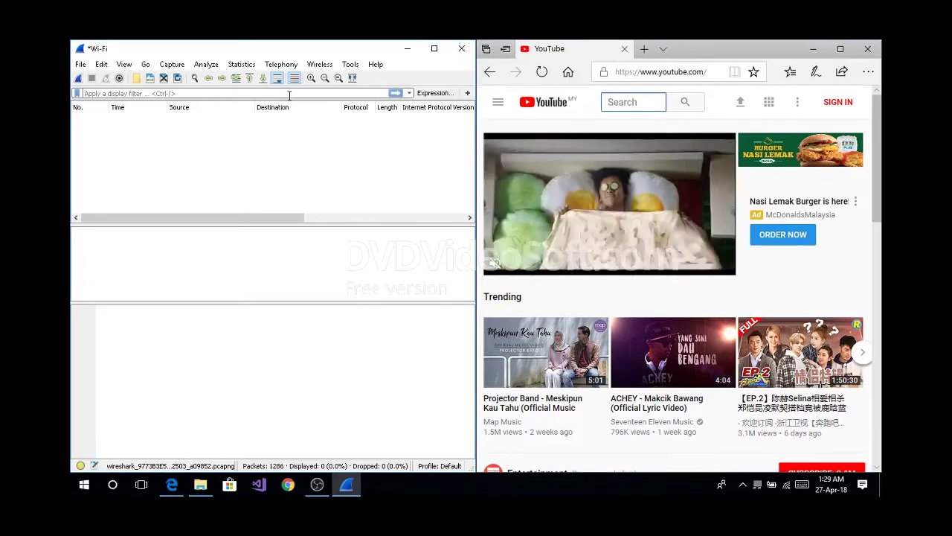
type("ipv6")
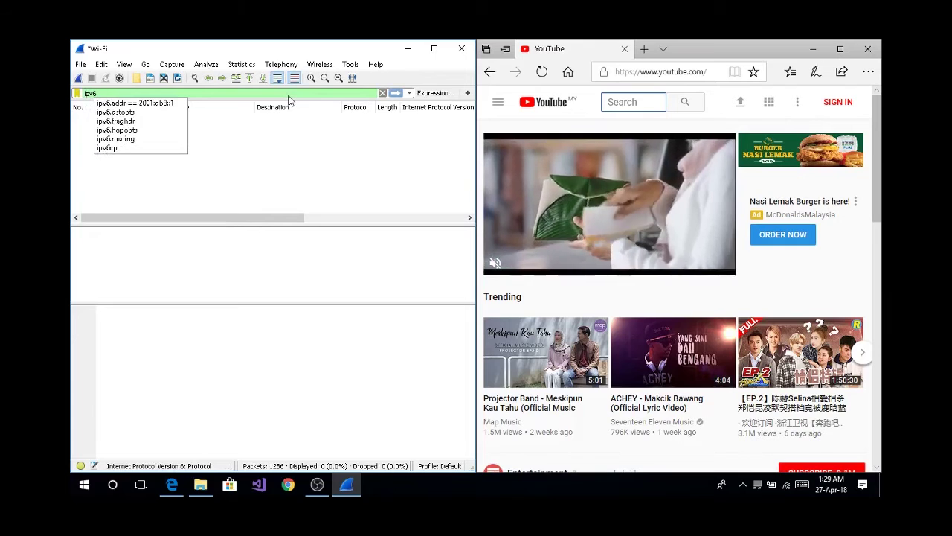
key("Return")
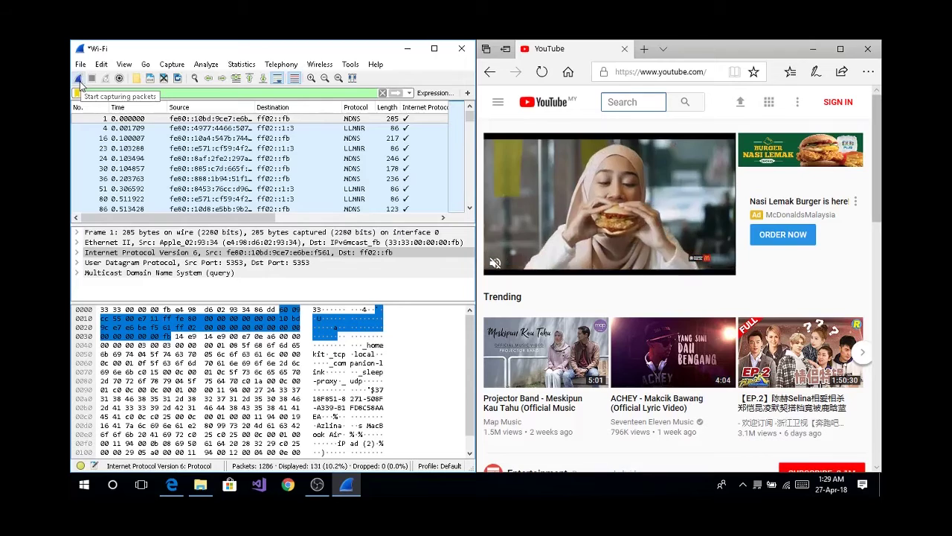
Start a new live Wi-Fi capture, discarding the previously captured packets.
left_click(80, 85)
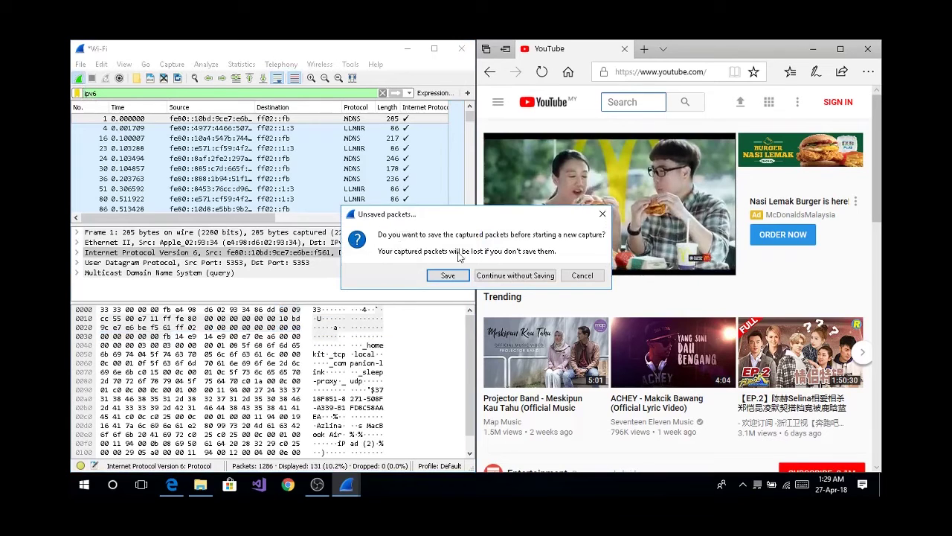
left_click(518, 277)
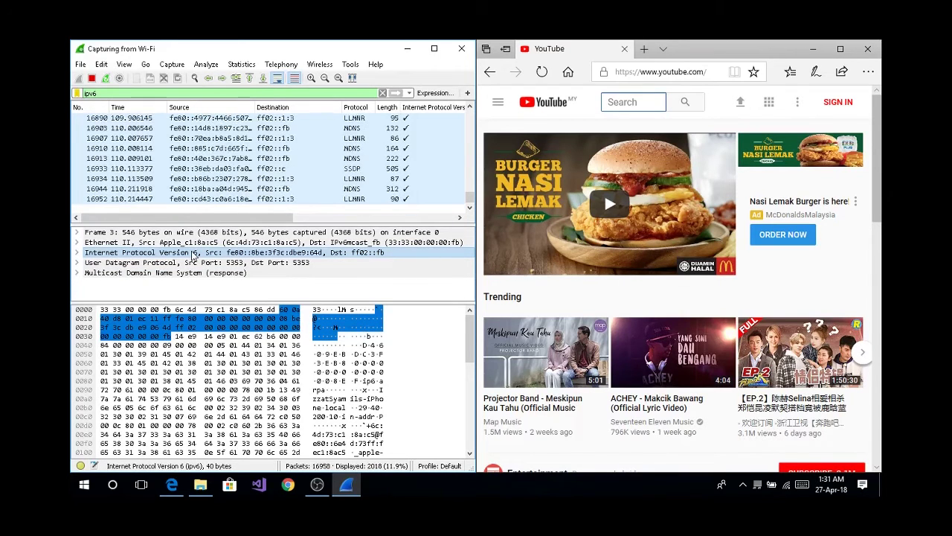
Expand frame 3's Internet Protocol Version 6 header and enlarge the packet details pane.
double_click(182, 254)
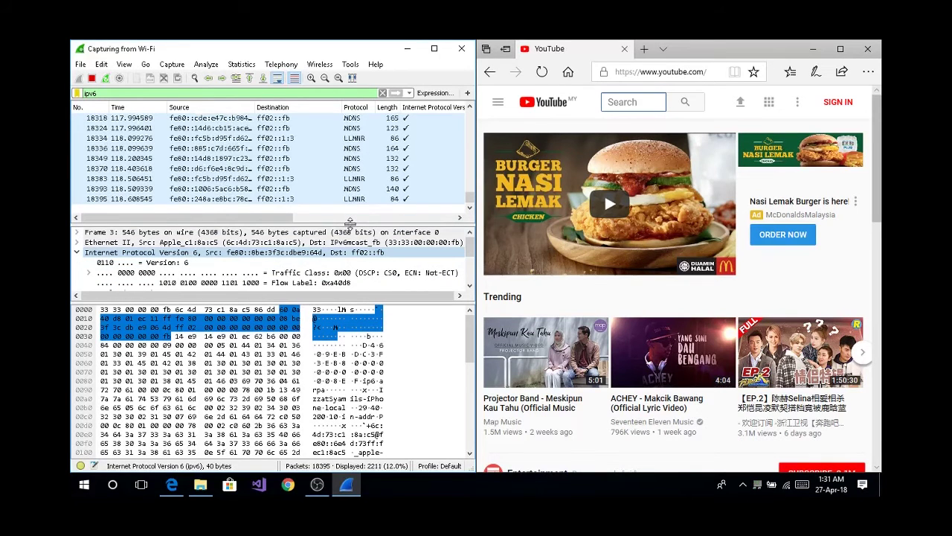
left_click_drag(350, 221, 357, 142)
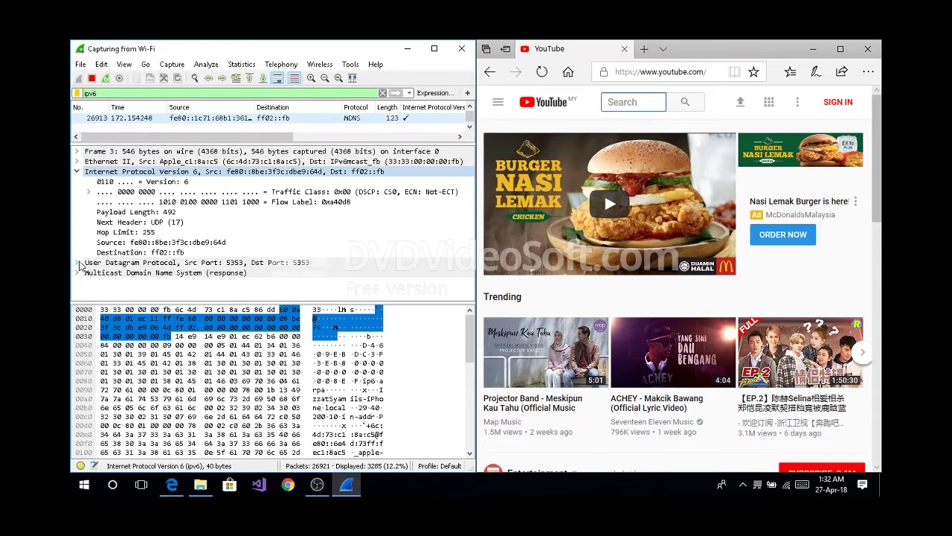
Expand frame 3's User Datagram Protocol and Multicast Domain Name System response sections.
left_click(79, 264)
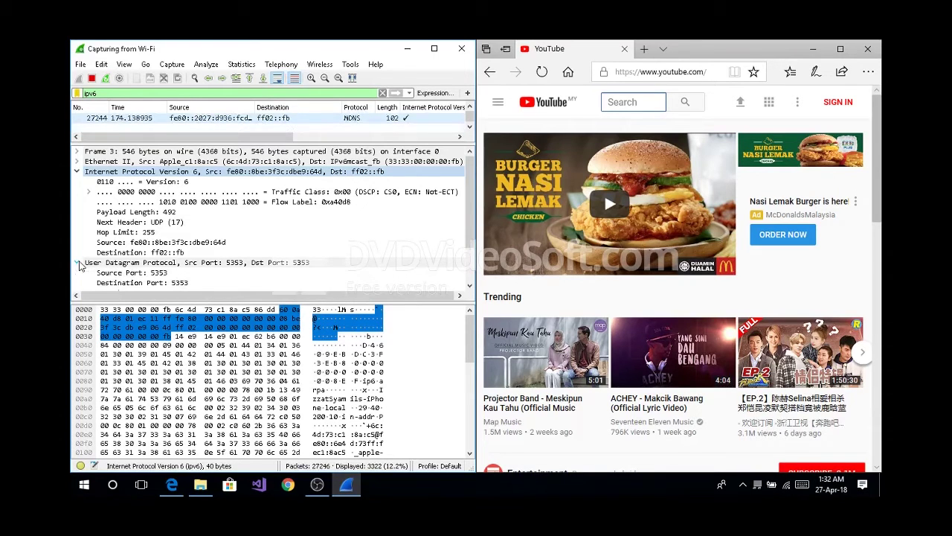
scroll(80, 265, "down", 2)
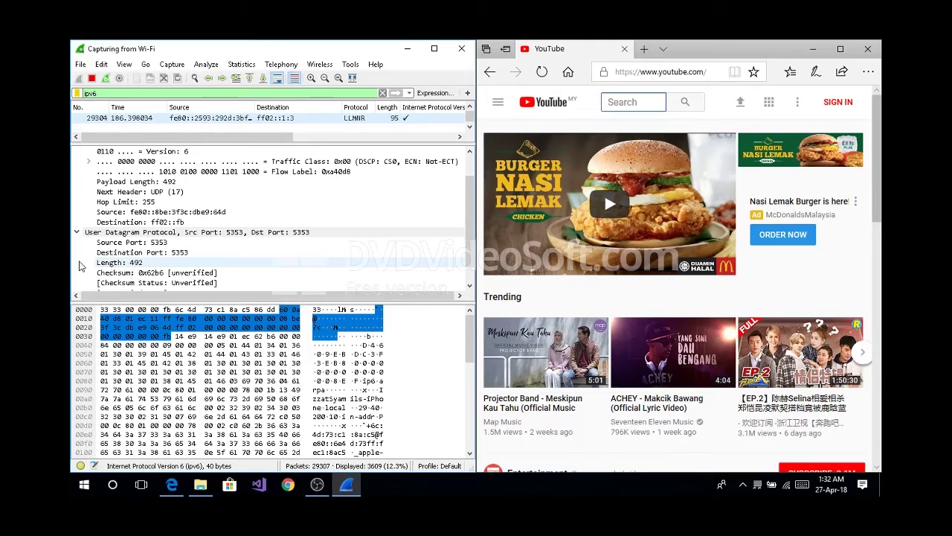
scroll(80, 266, "down", 1)
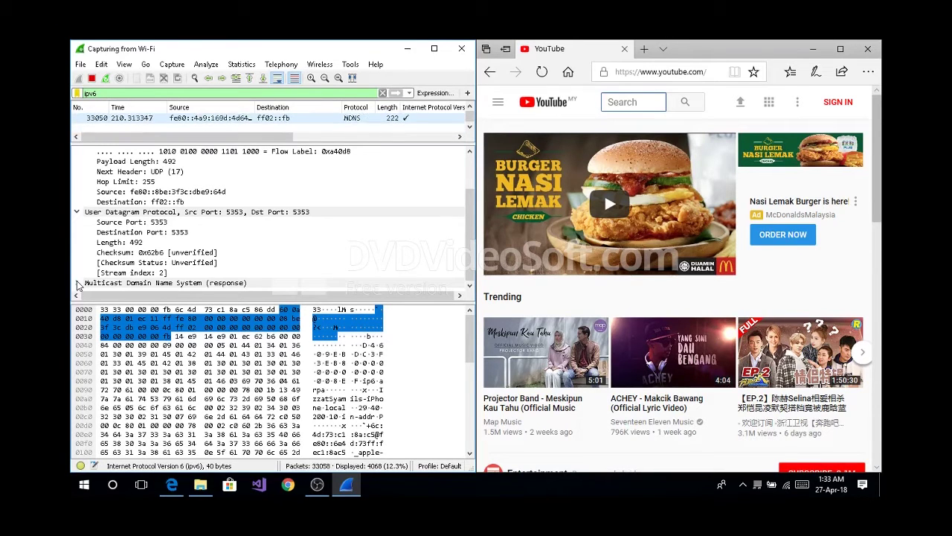
left_click(77, 283)
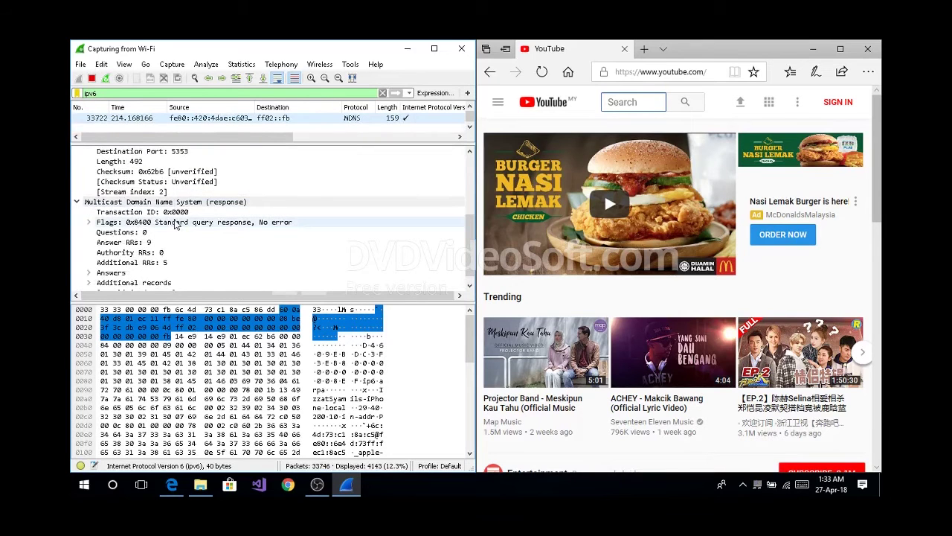
scroll(176, 225, "up", 5)
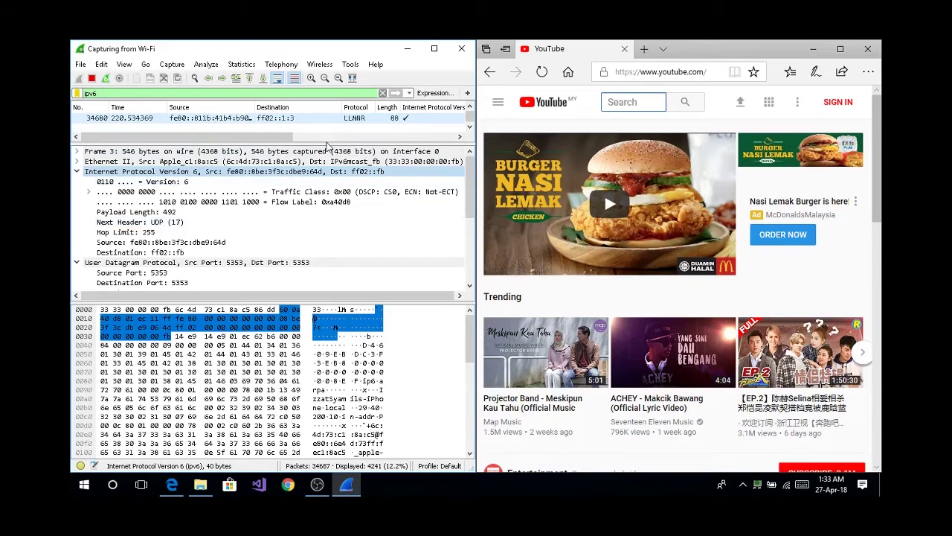
Enlarge Wireshark's packet list pane, then minimize Wireshark and Edge to reveal OBS Studio.
left_click_drag(324, 143, 322, 248)
left_click(344, 491)
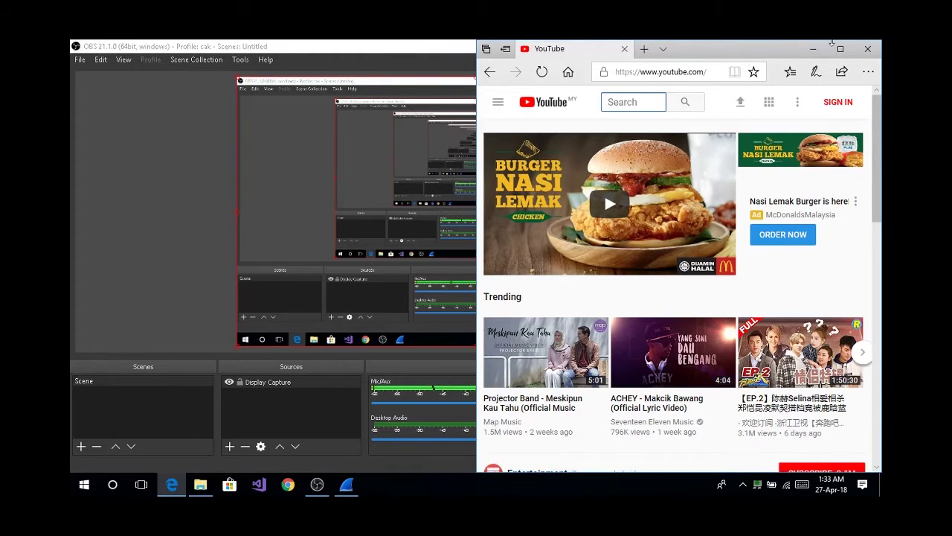
left_click(814, 49)
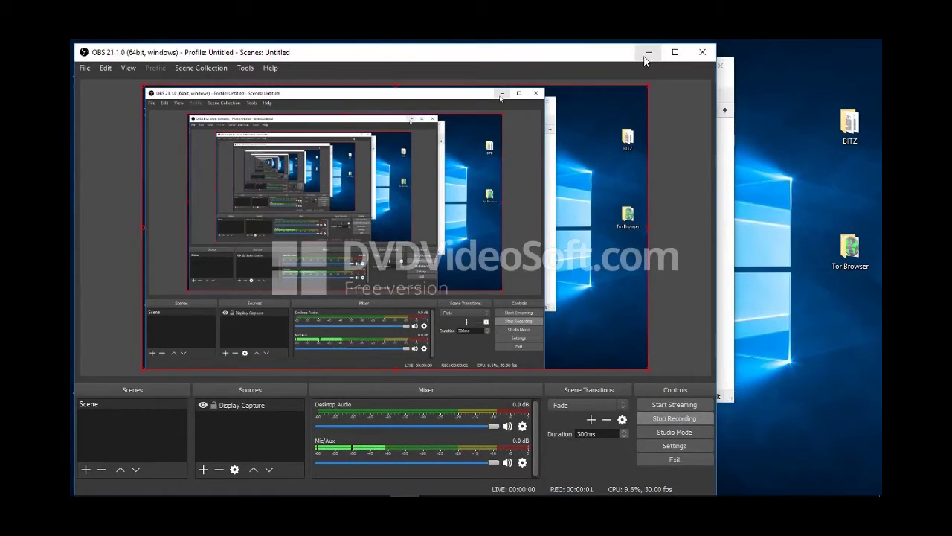
Minimize OBS and Wireshark to read the Notepad ICMP notes, then minimize Notepad.
left_click(646, 54)
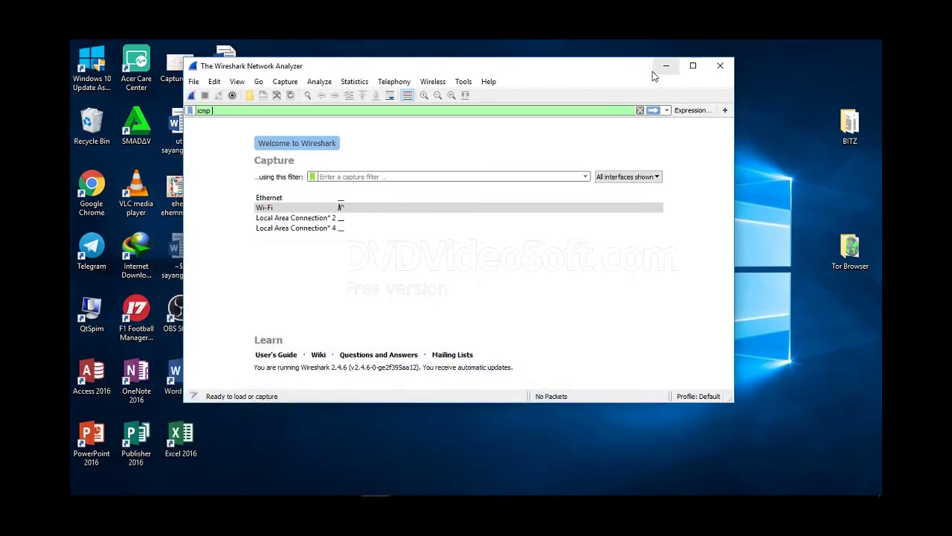
left_click(432, 486)
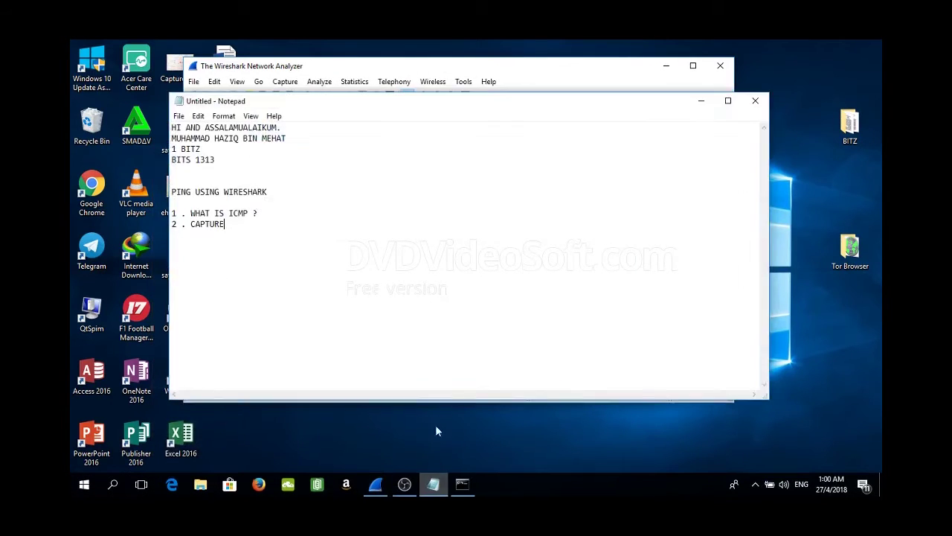
left_click(667, 66)
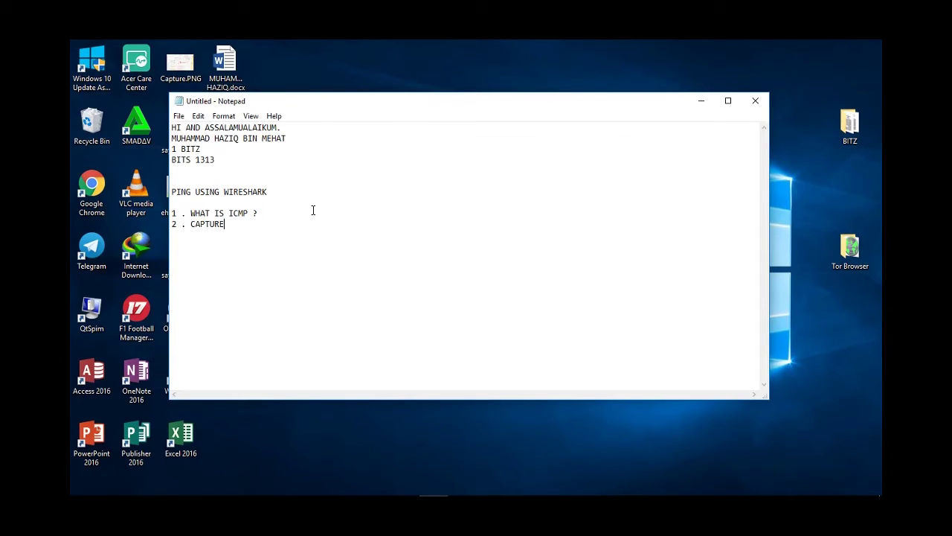
left_click(701, 100)
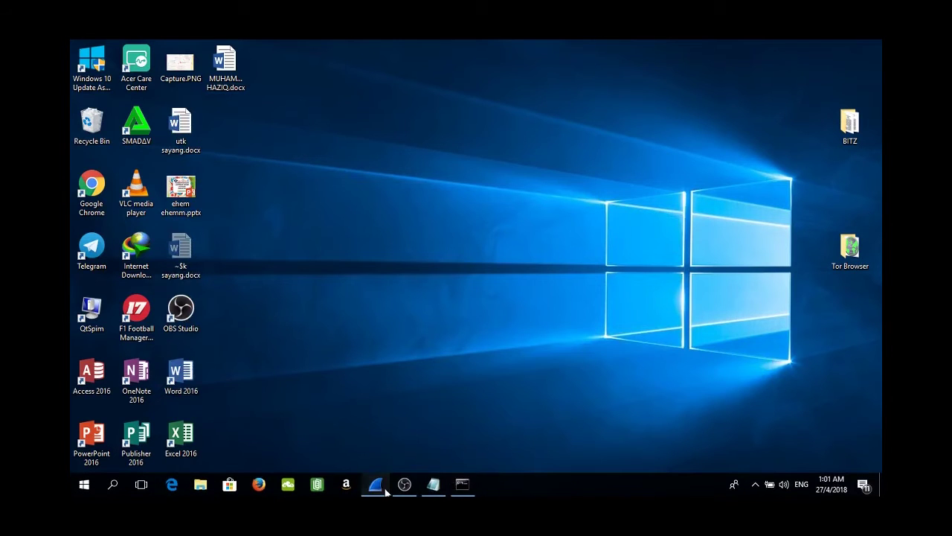
Restore Wireshark and confirm the Wi-Fi network connection from the system tray.
left_click(376, 484)
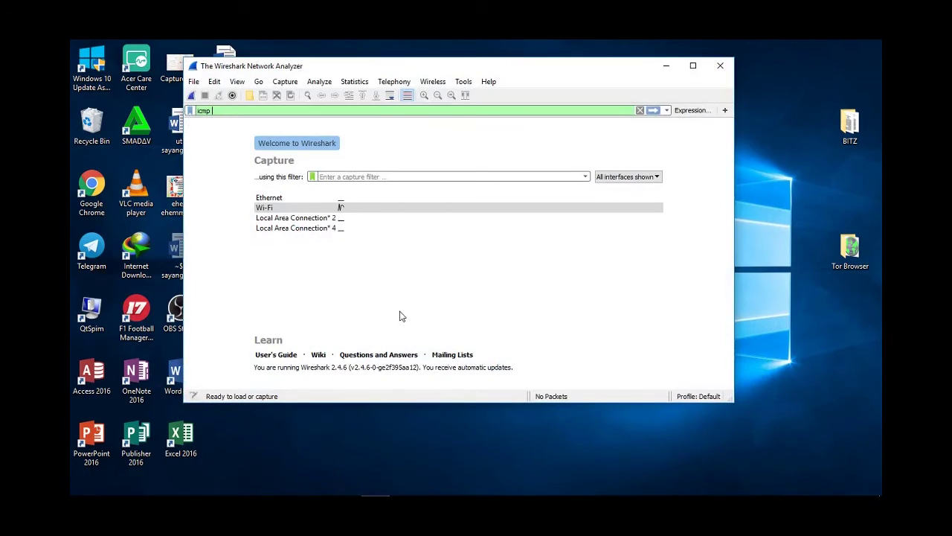
mouse_move(719, 489)
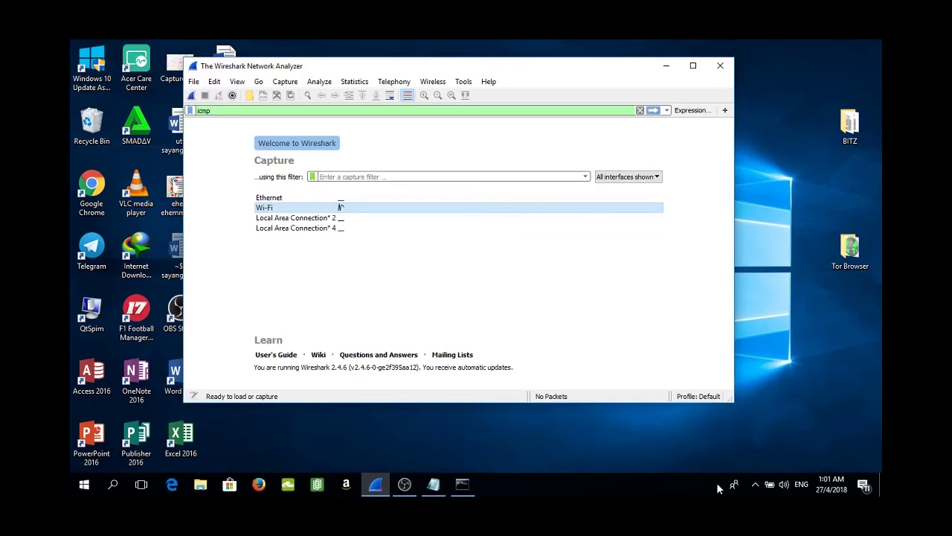
left_click(758, 484)
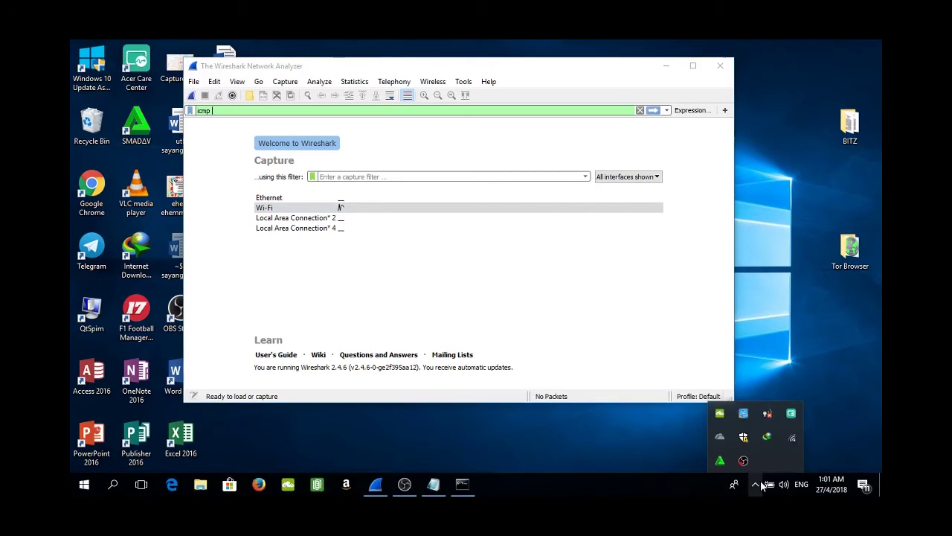
left_click(792, 437)
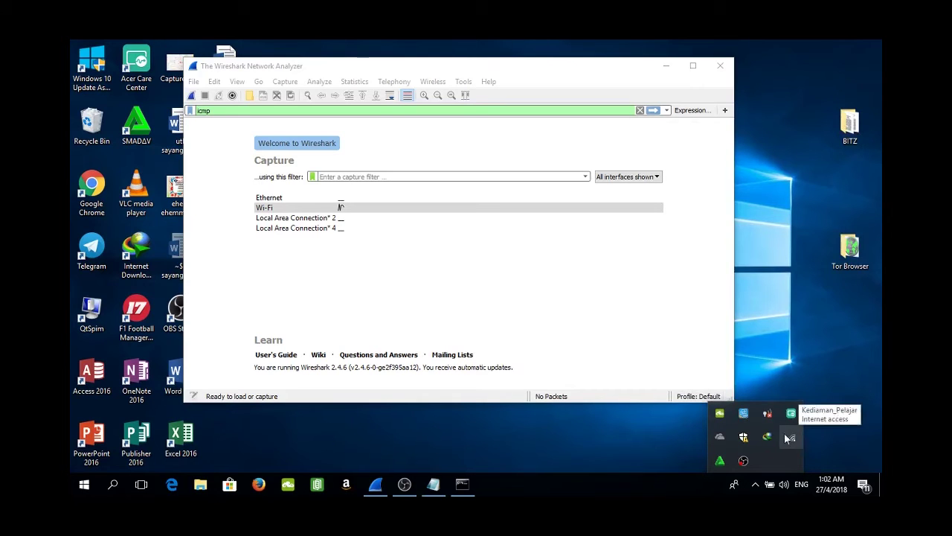
Start a live icmp-filtered capture on the Wi-Fi interface, then minimize Wireshark.
left_click(349, 310)
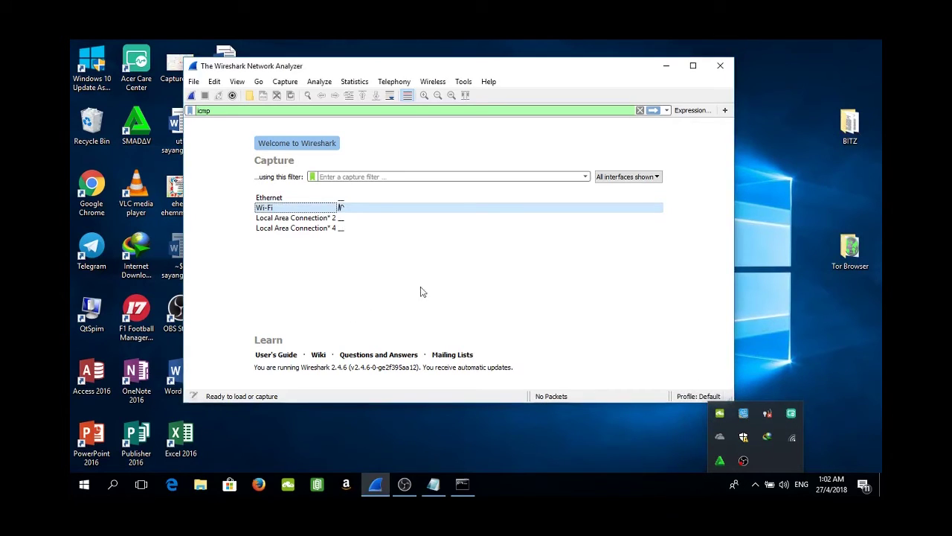
left_click(793, 361)
left_click(301, 209)
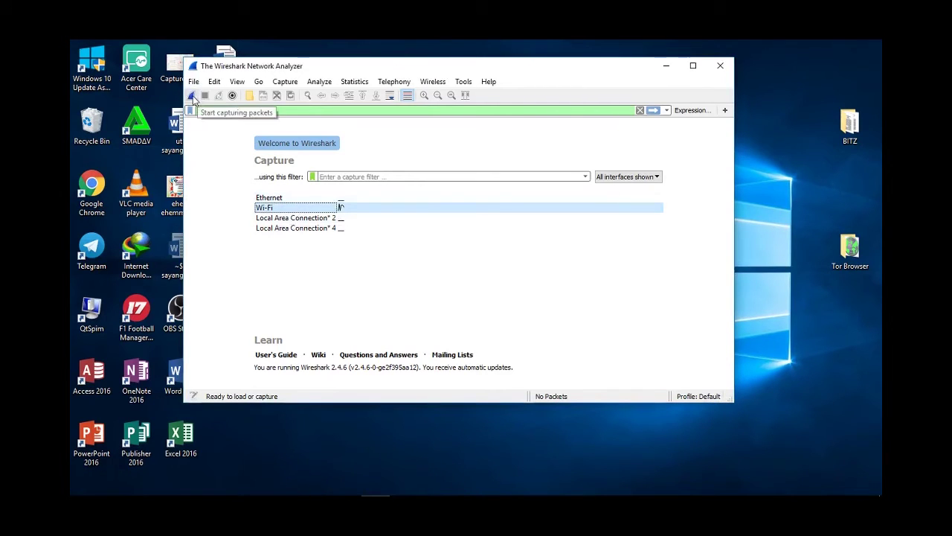
left_click(191, 95)
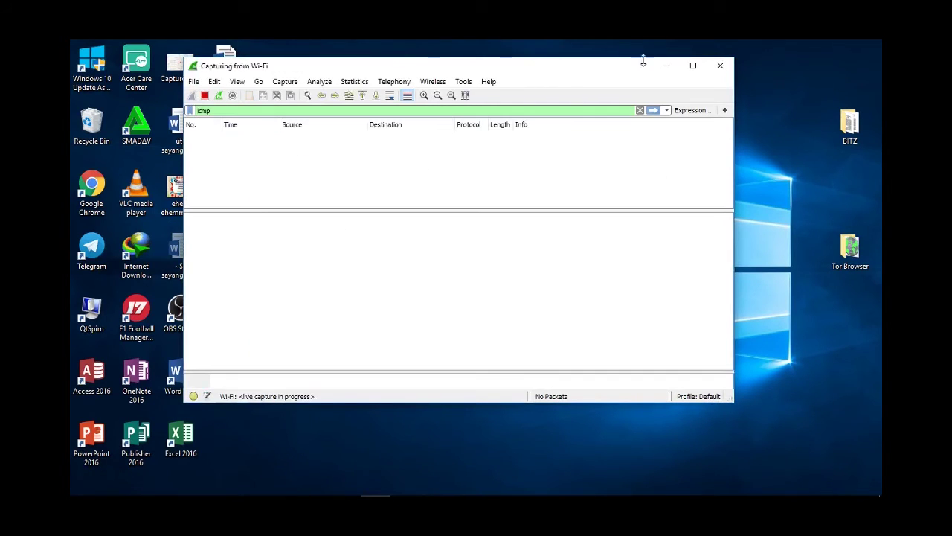
left_click(667, 66)
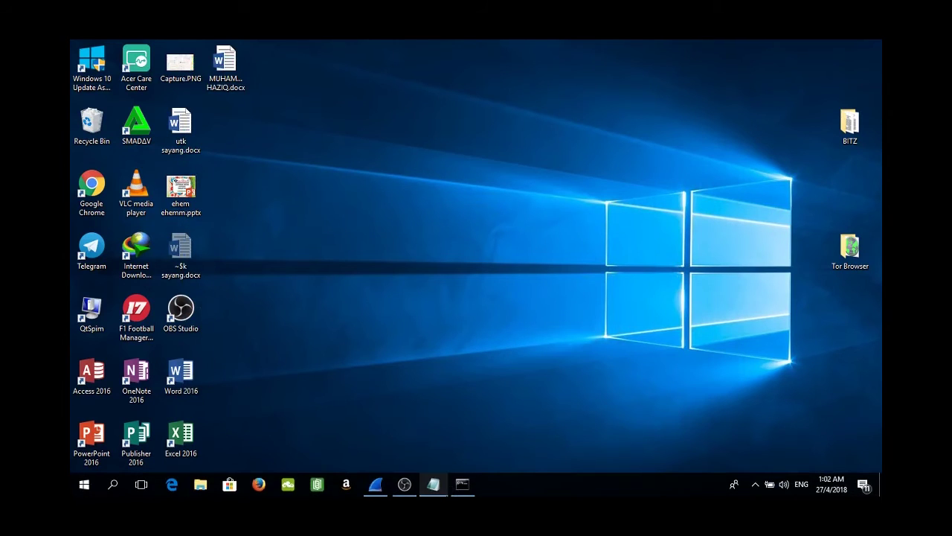
In Command Prompt, run tracert -d 8.8.8.8, fixing the misspelled command first.
left_click(463, 486)
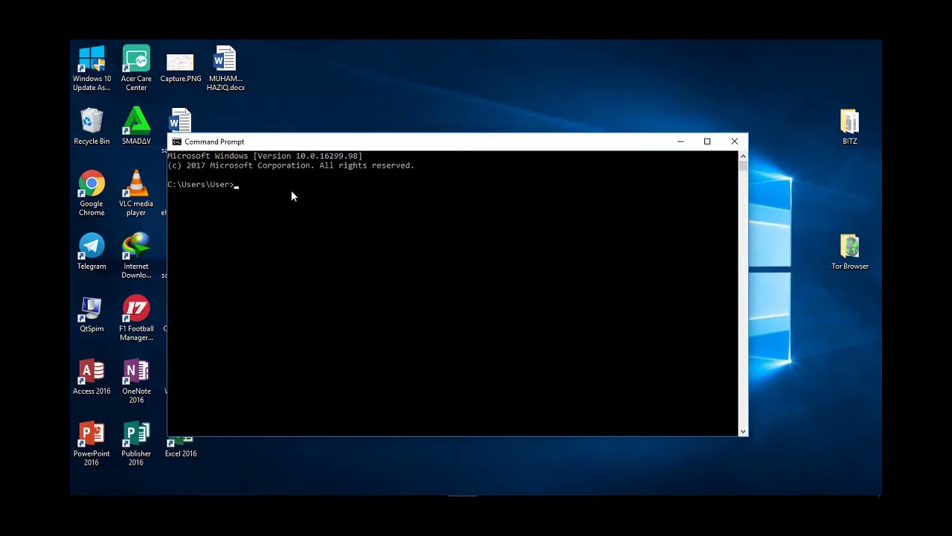
type("trcert")
key("BackSpace")
key("BackSpace")
key("BackSpace")
key("BackSpace")
type("acer")
key("Return")
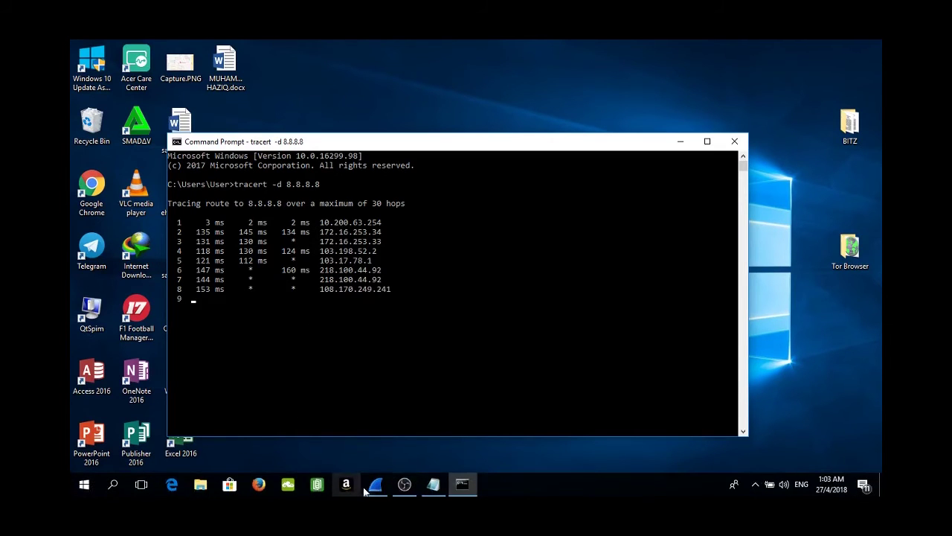
Enlarge Wireshark's packet list to show the echo requests and TTL-exceeded replies, then minimize Command Prompt.
left_click(375, 485)
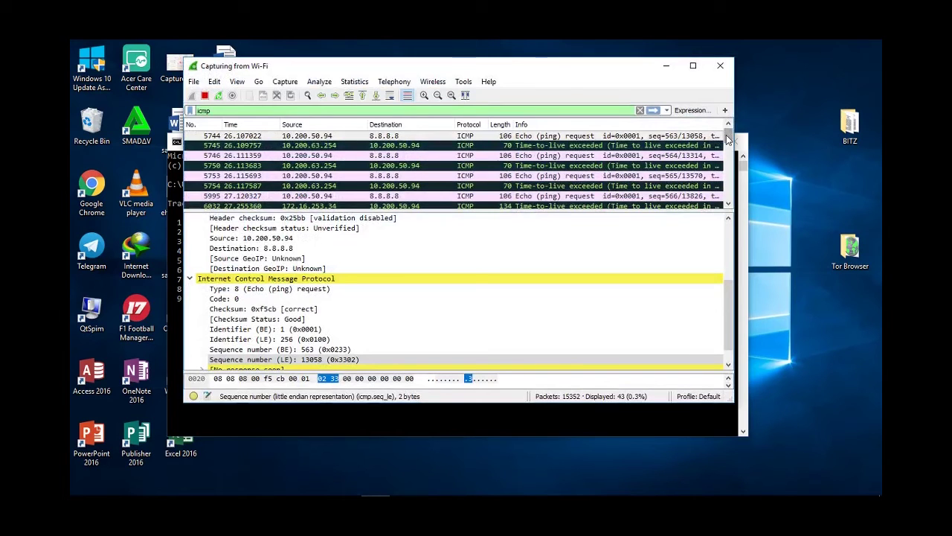
left_click_drag(726, 135, 729, 148)
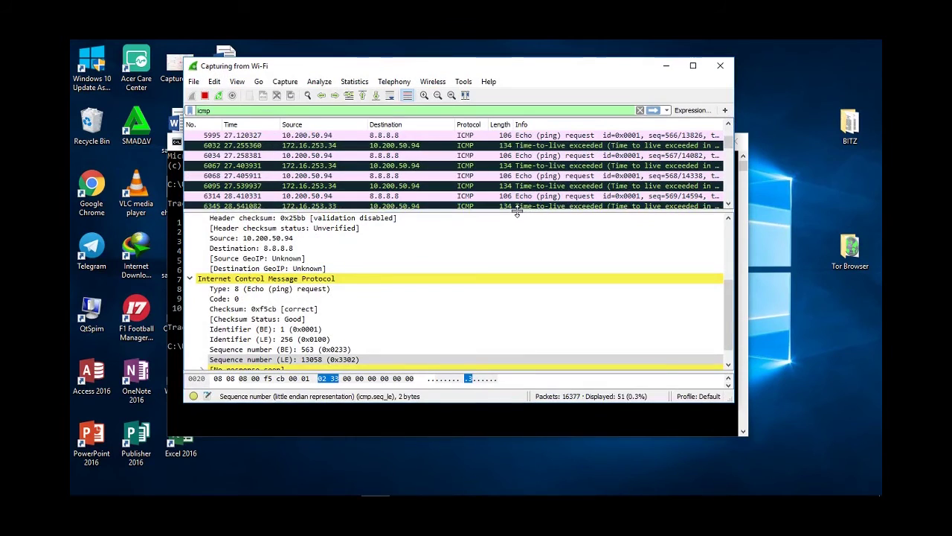
left_click_drag(517, 212, 527, 274)
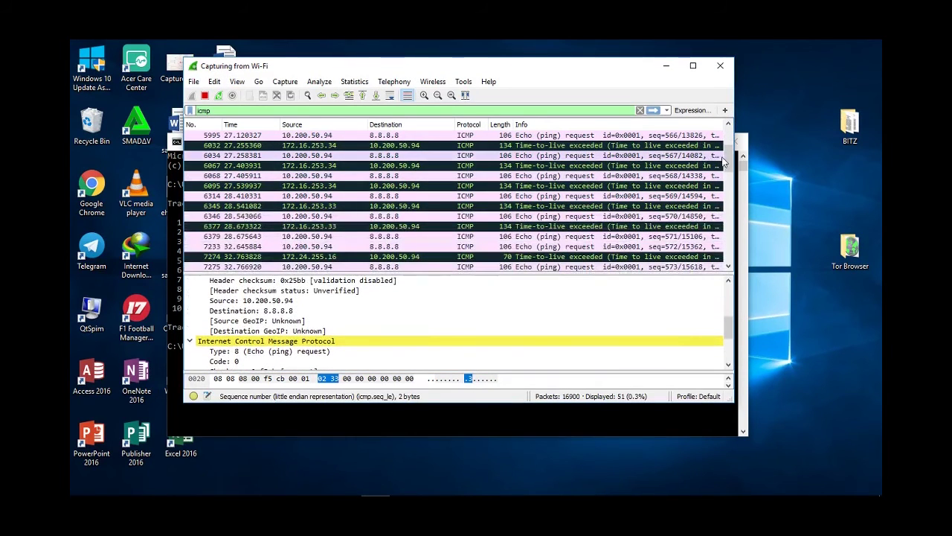
mouse_move(724, 160)
left_mouse_down()
mouse_move(729, 259)
mouse_move(725, 142)
left_mouse_up()
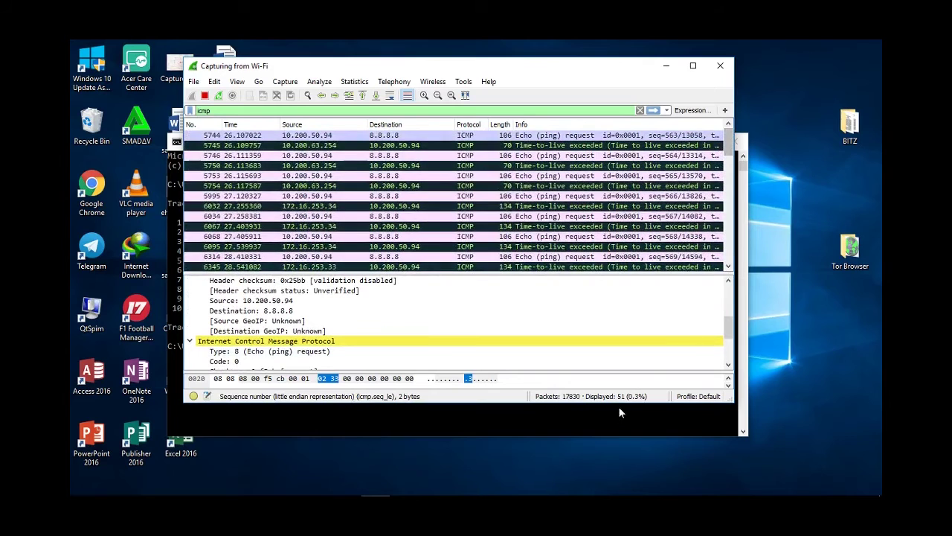
left_click(620, 411)
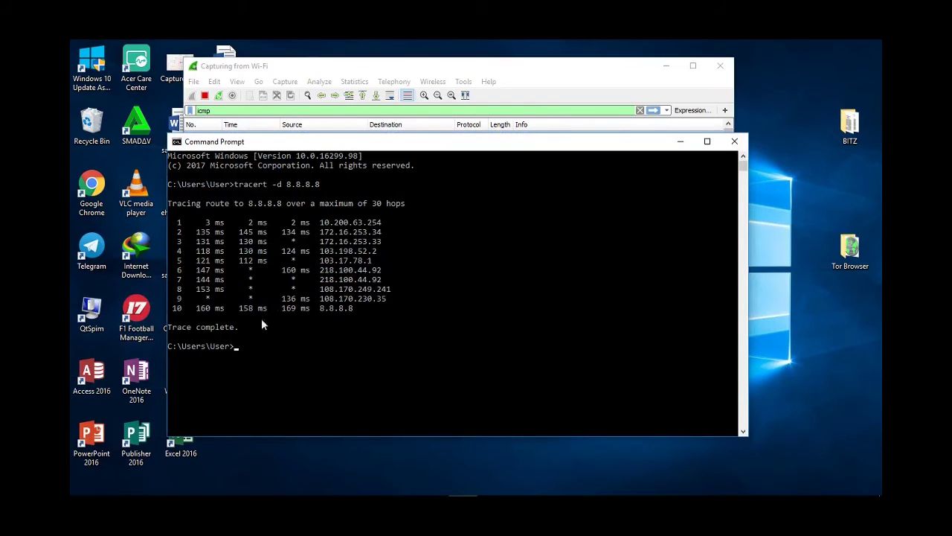
left_click(680, 142)
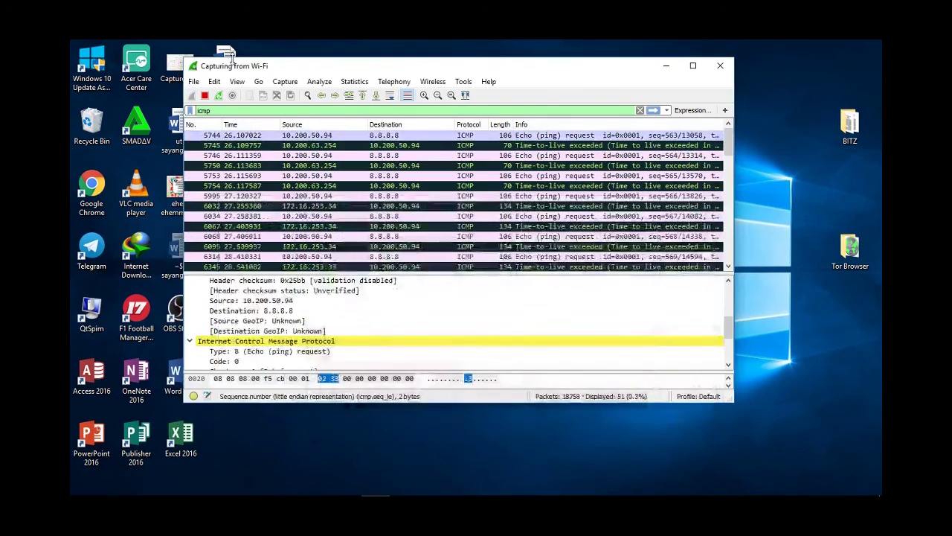
Stop the live capture and re-apply the icmp display filter.
left_click(207, 97)
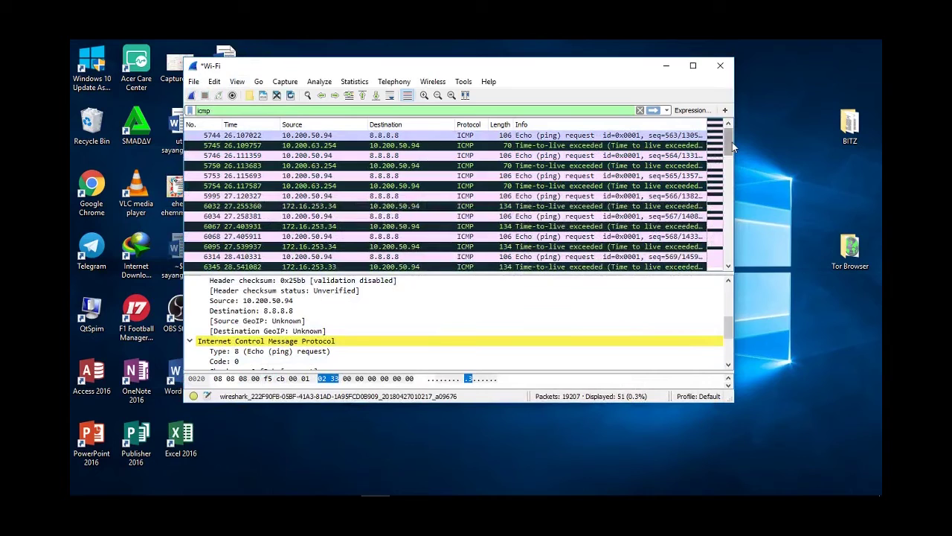
mouse_move(733, 142)
left_mouse_down()
mouse_move(729, 171)
mouse_move(733, 137)
left_mouse_up()
key("Return")
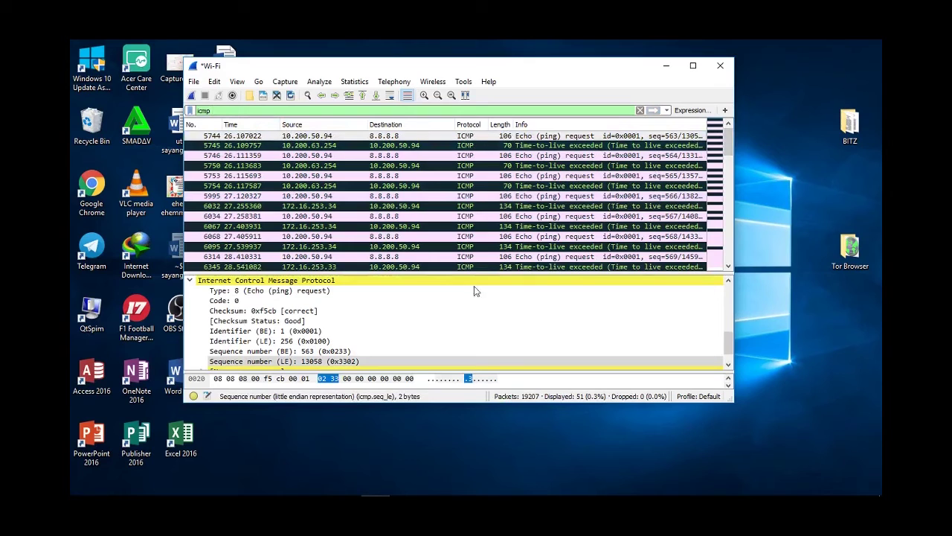
left_click_drag(729, 155, 722, 136)
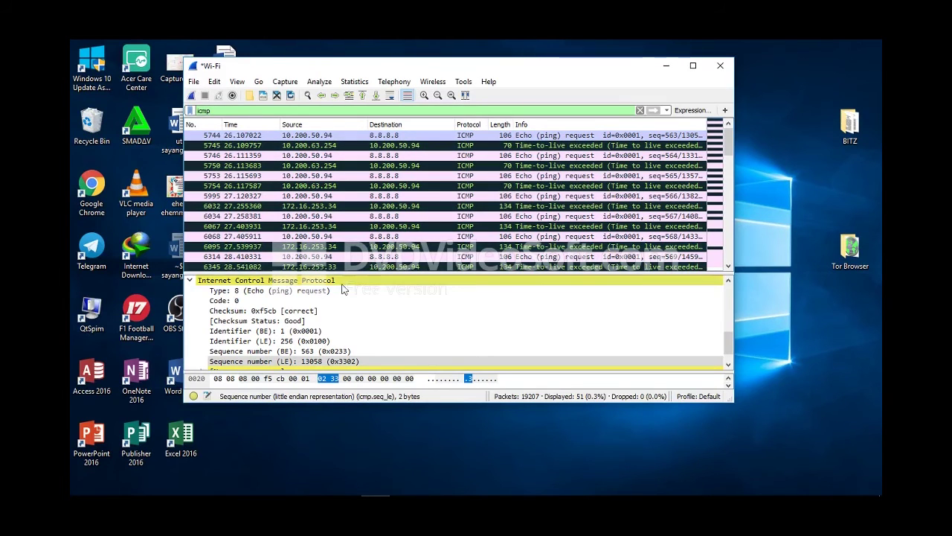
Inspect echo request packet 5744's IPv4 header, finding Time to live 1.
scroll(342, 298, "up", 5)
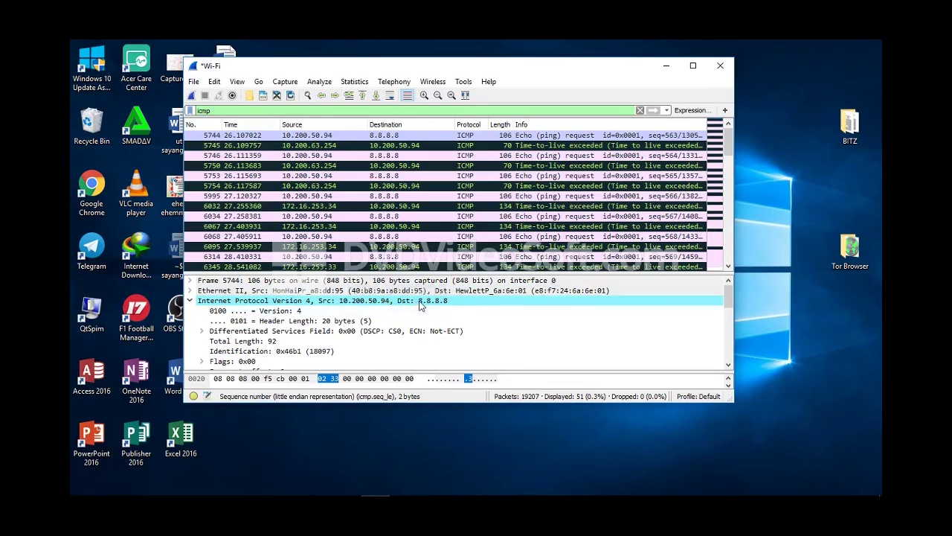
key("Down")
key("Down")
key("Down")
key("Down")
key("Down")
key("Down")
key("Down")
key("Down")
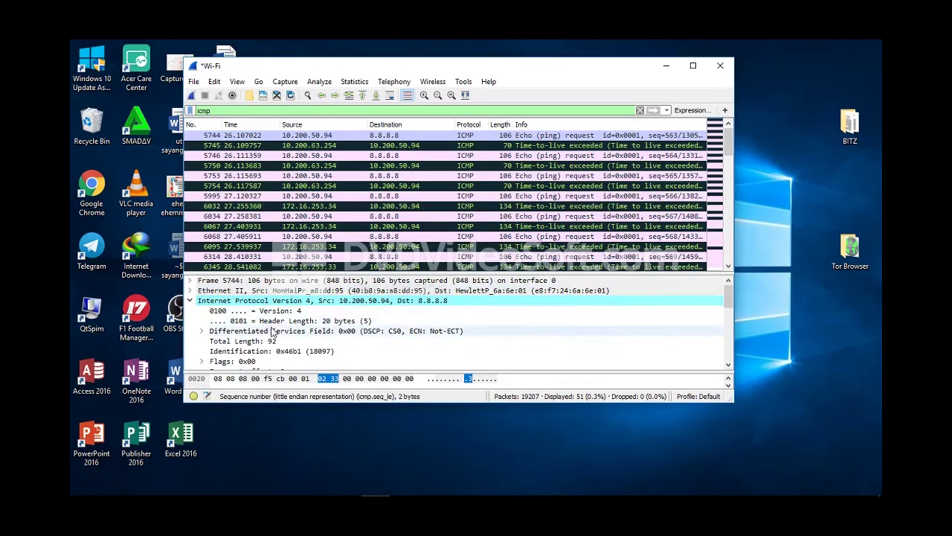
scroll(277, 335, "down", 2)
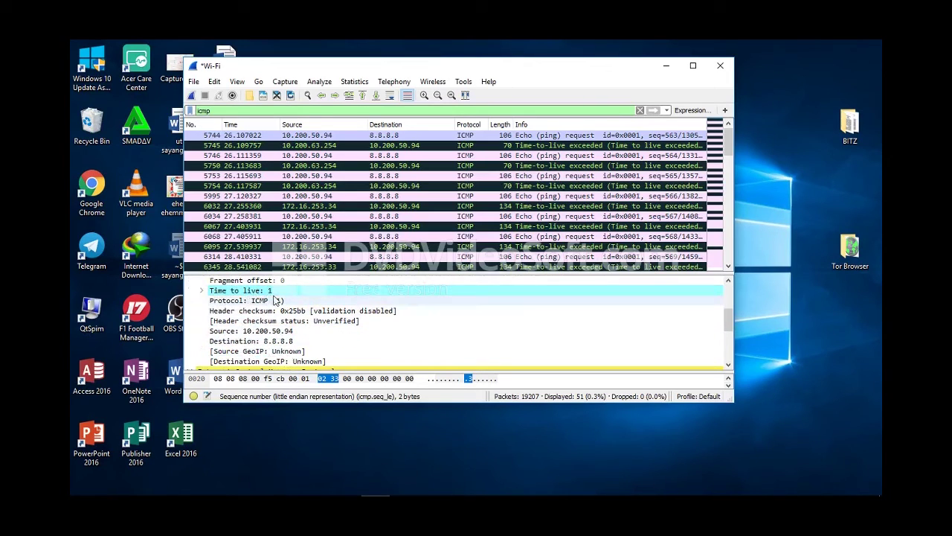
scroll(277, 305, "down", 1)
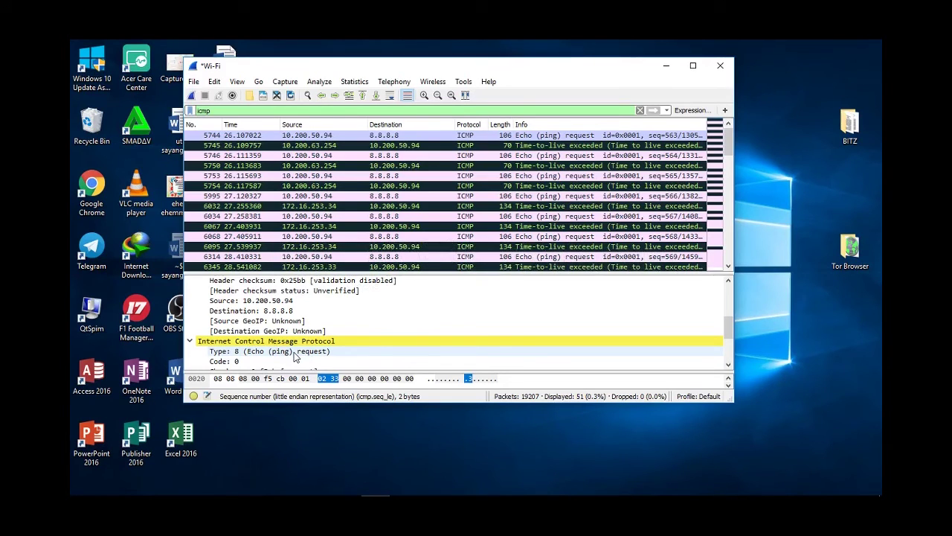
Open TTL-exceeded reply packet 5745 from 10.200.63.254 and view its ICMP Type 11, Code 0.
left_click(374, 147)
scroll(425, 323, "up", 5)
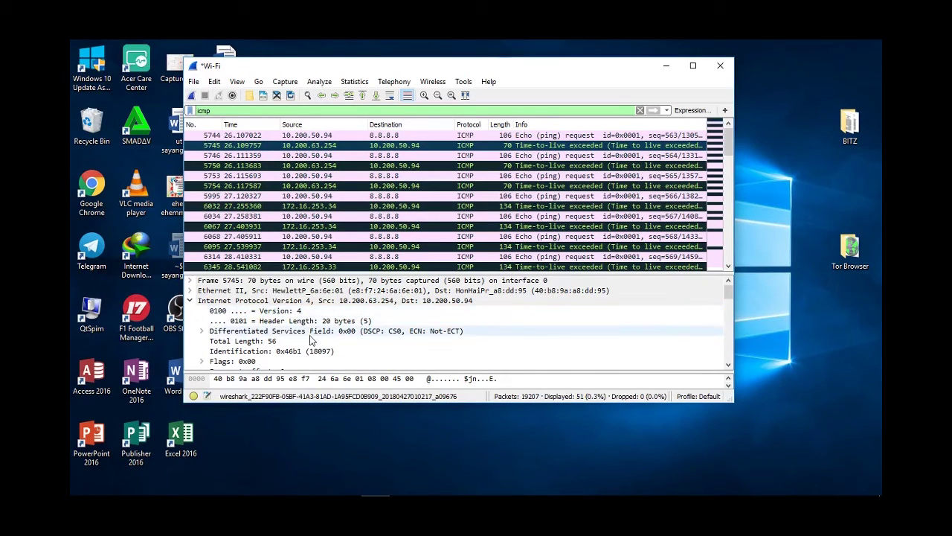
scroll(272, 349, "down", 1)
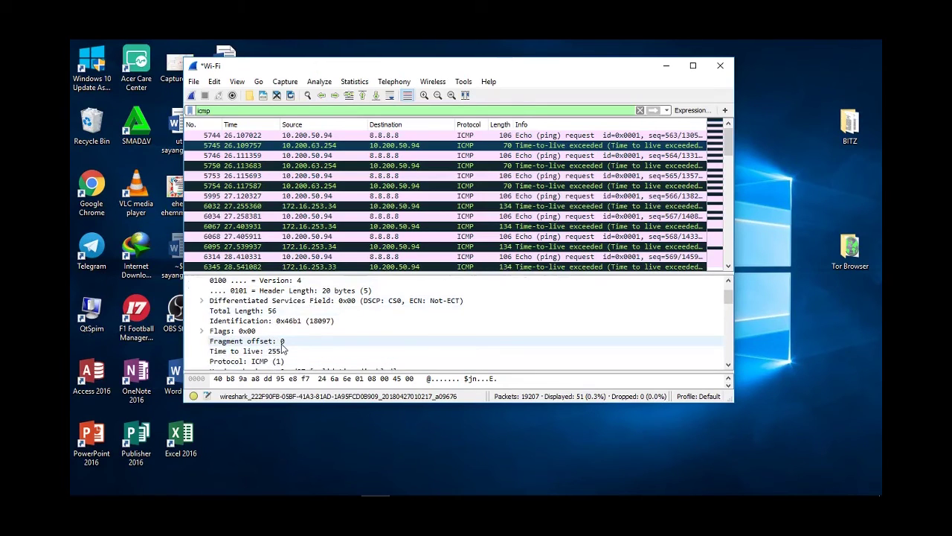
scroll(282, 347, "up", 1)
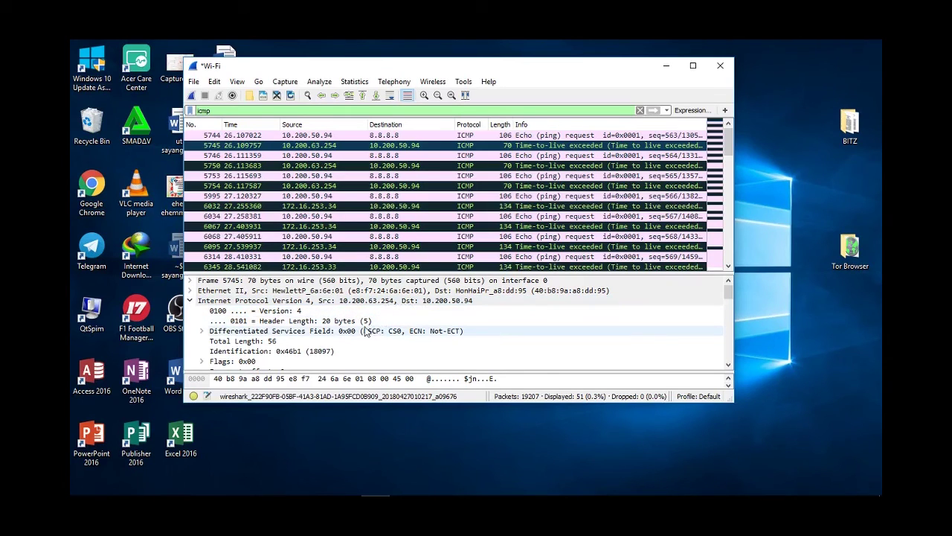
scroll(364, 331, "down", 4)
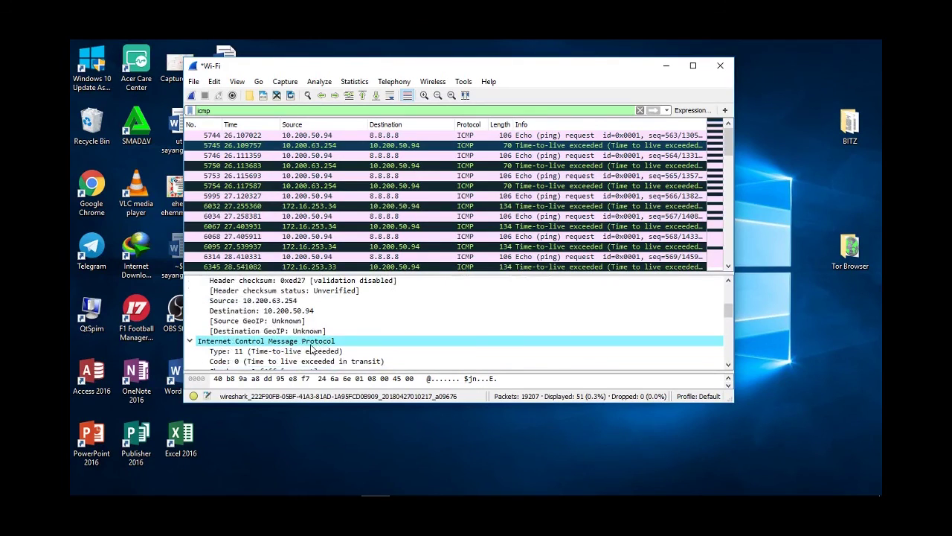
scroll(311, 350, "down", 1)
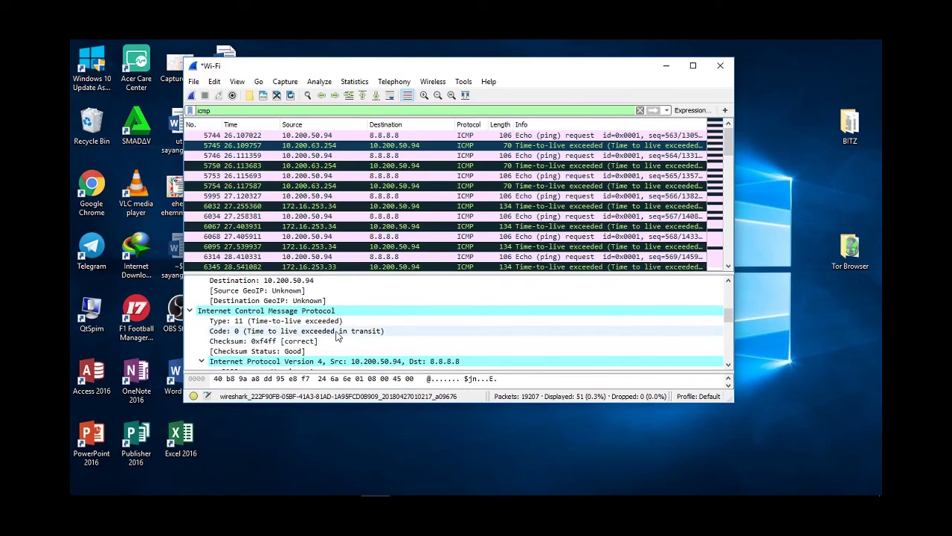
scroll(336, 337, "down", 1)
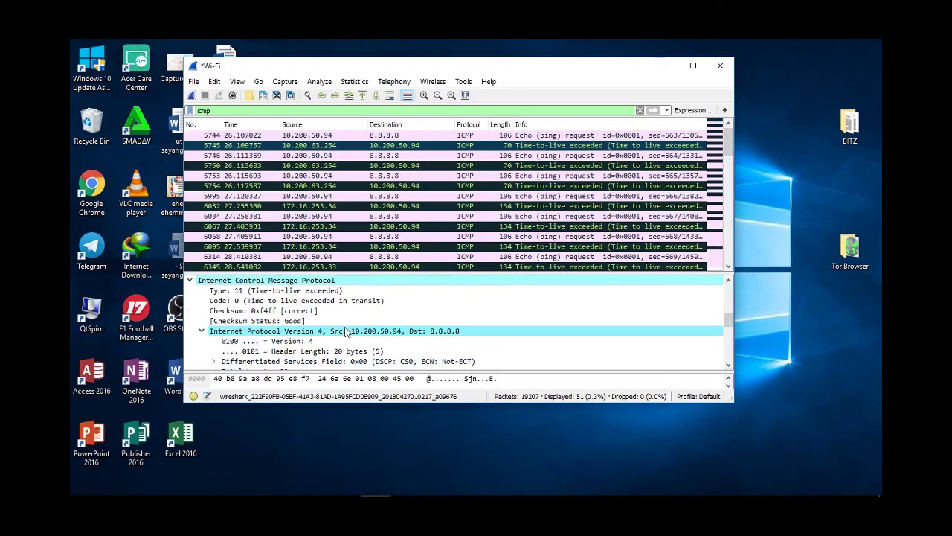
Select the quoted original IPv4 header inside the reply, showing Time to live 1.
scroll(345, 331, "down", 1)
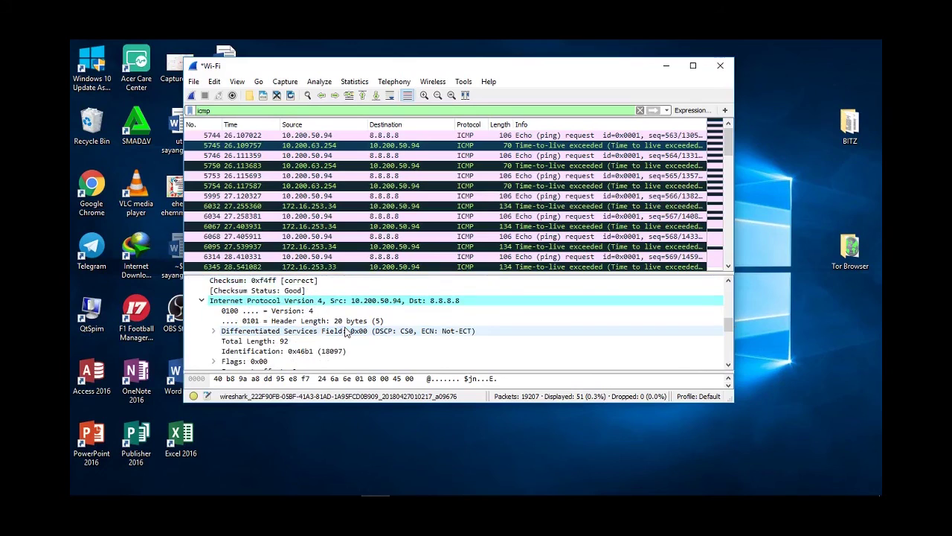
scroll(345, 332, "down", 4)
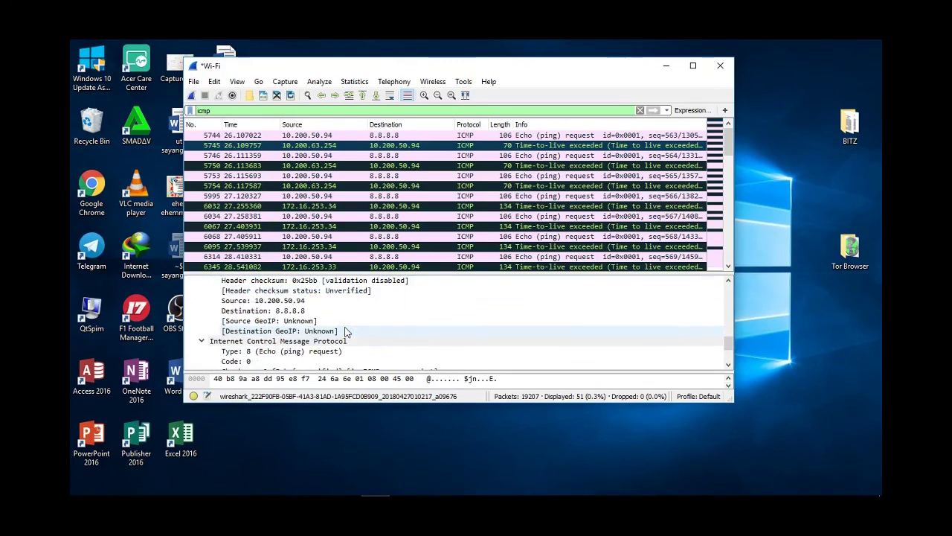
scroll(345, 332, "down", 1)
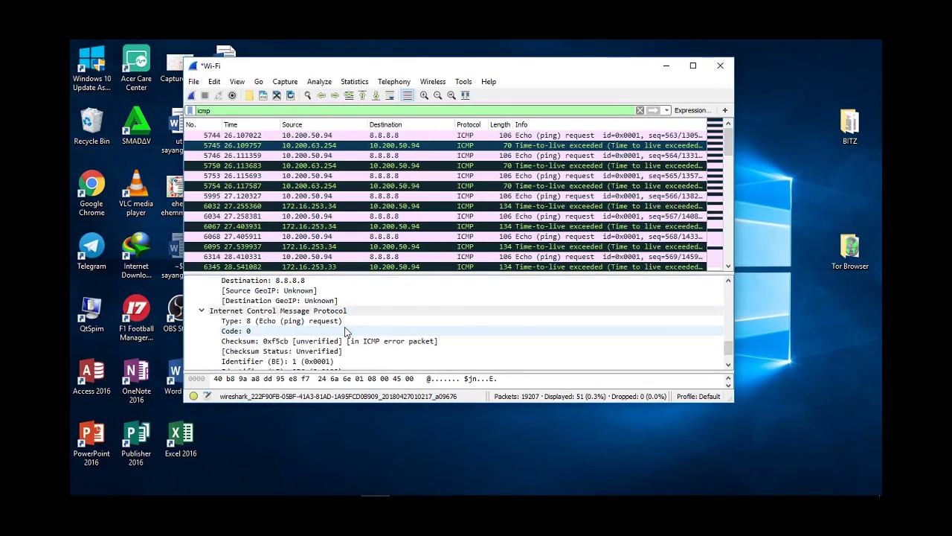
scroll(345, 332, "up", 3)
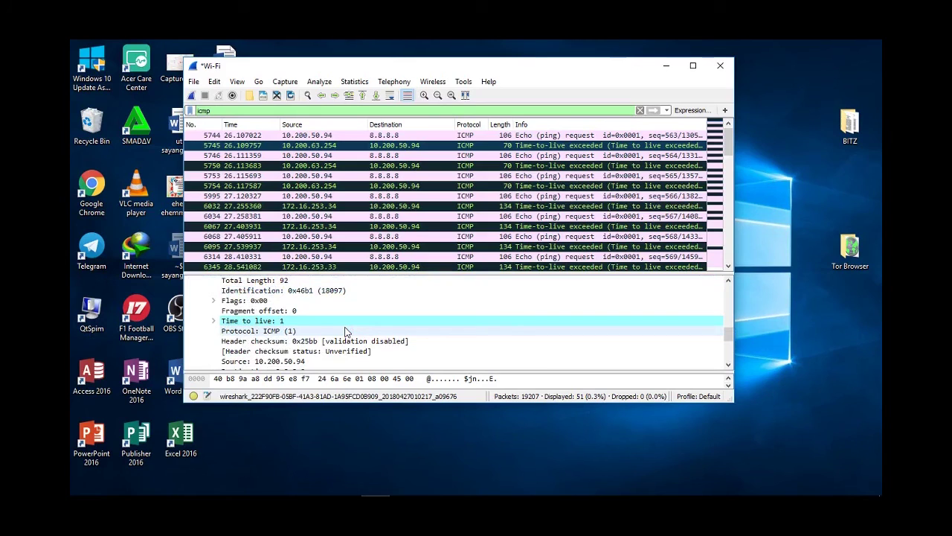
scroll(345, 332, "up", 2)
left_click(342, 300)
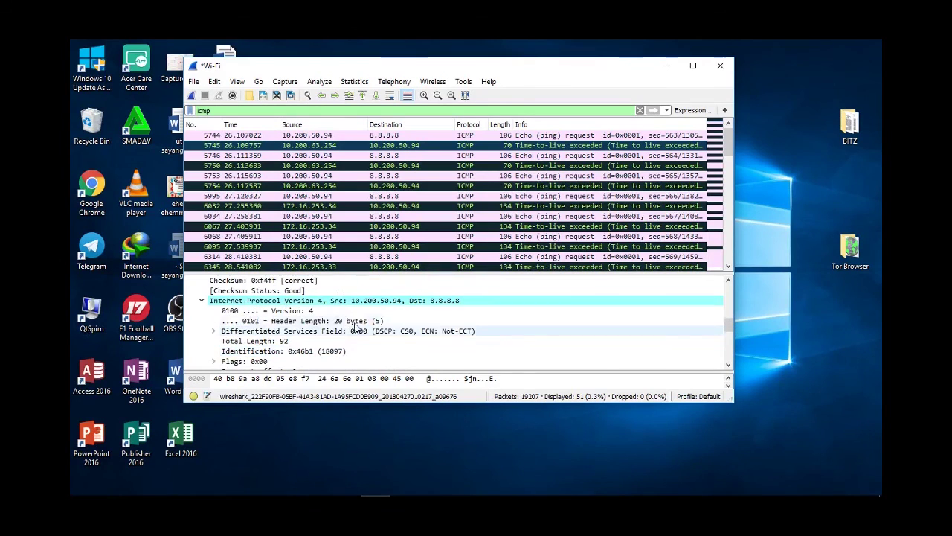
Inspect echo request packet 5746 and TTL-exceeded reply packet 5750.
left_click(441, 156)
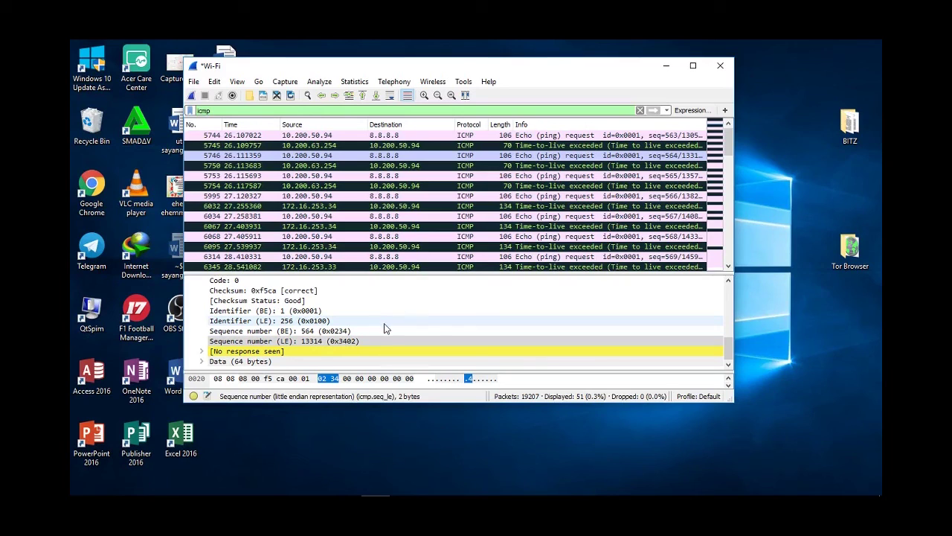
left_click(471, 166)
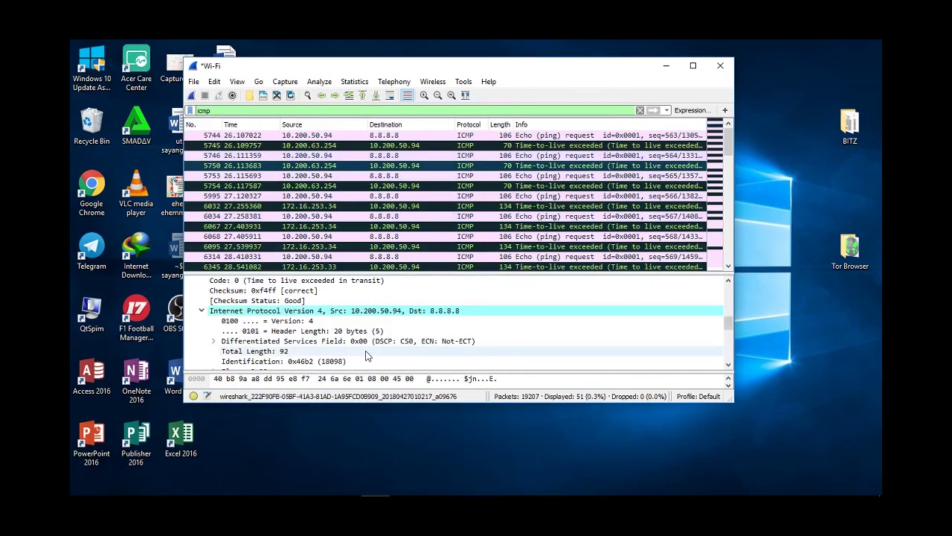
scroll(353, 347, "down", 1)
scroll(350, 348, "down", 1)
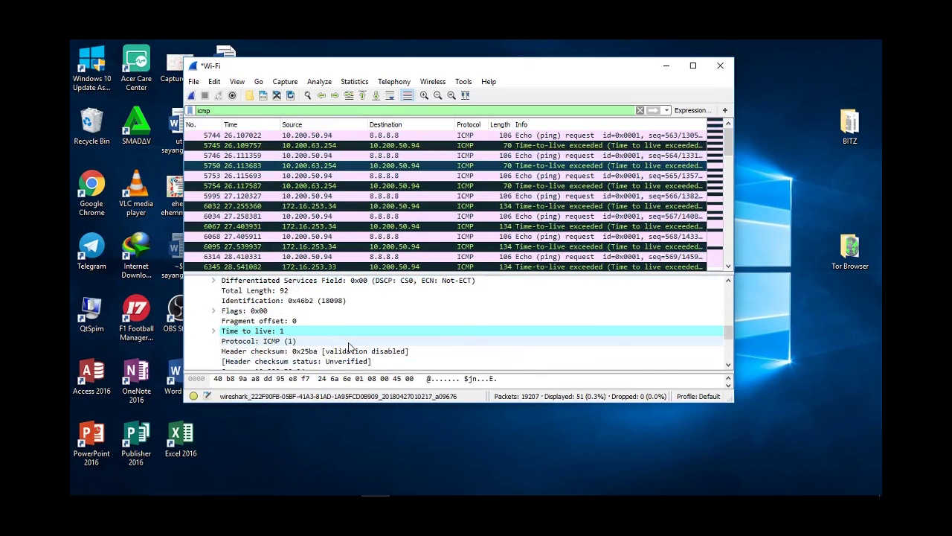
scroll(350, 347, "down", 1)
scroll(350, 347, "down", 1)
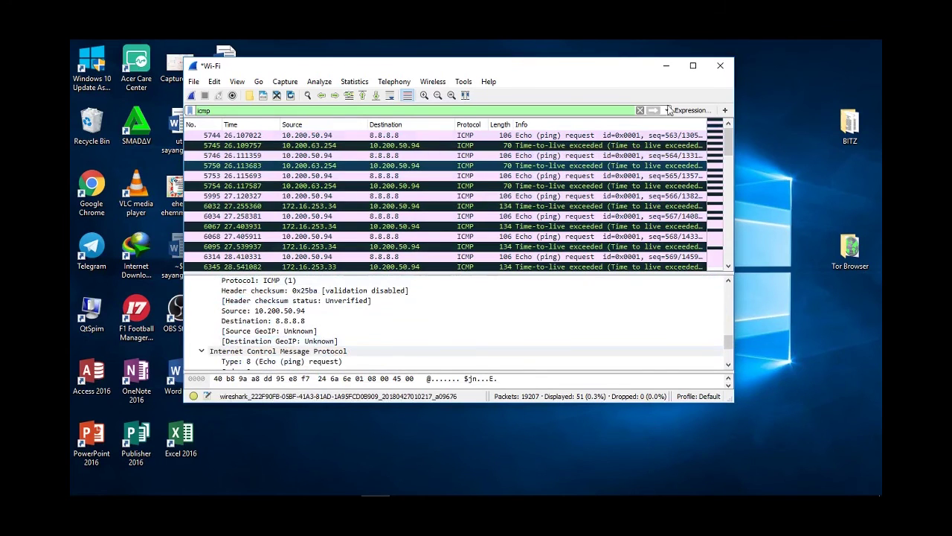
Maximize Wireshark, inspect packets 5753 and 5754, then bring up the finished 10-hop tracert.
left_click(693, 66)
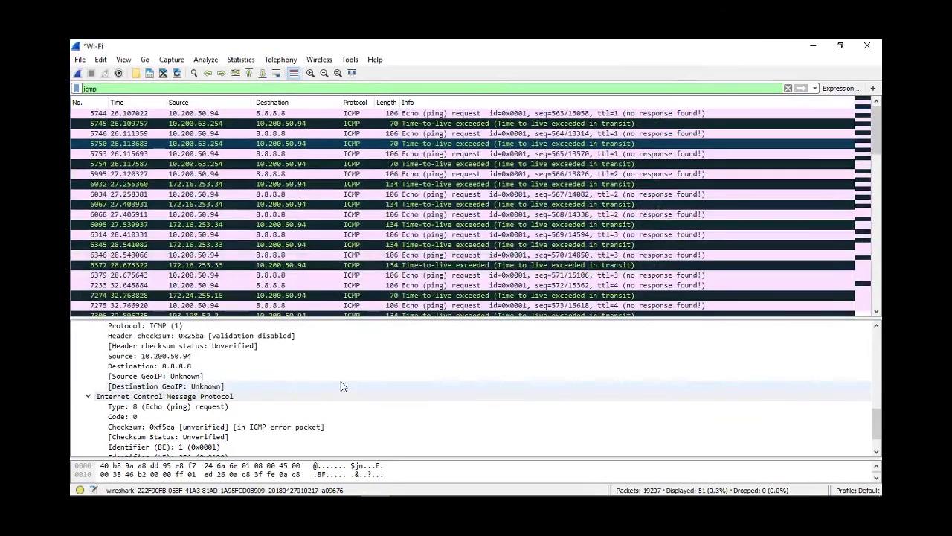
left_click(533, 156)
left_click(540, 164)
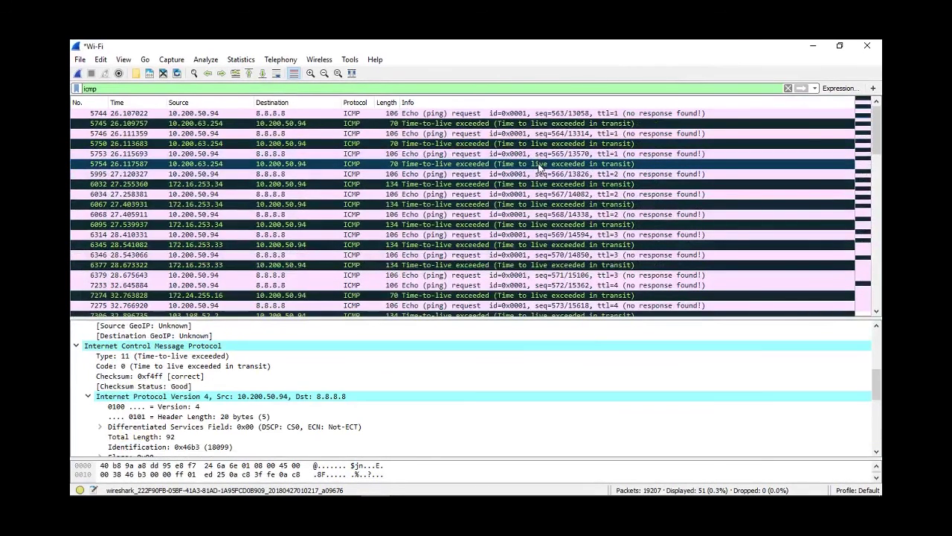
scroll(526, 233, "down", 6)
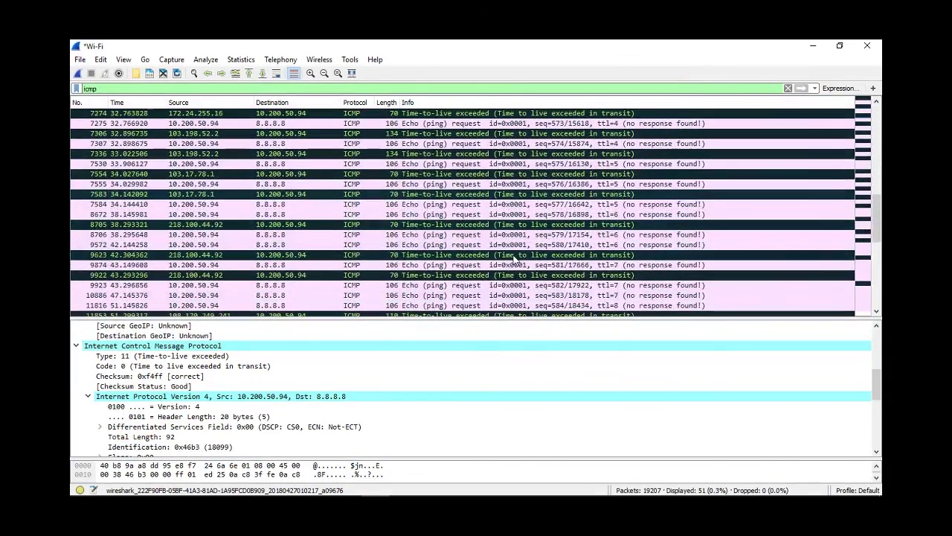
left_click(459, 484)
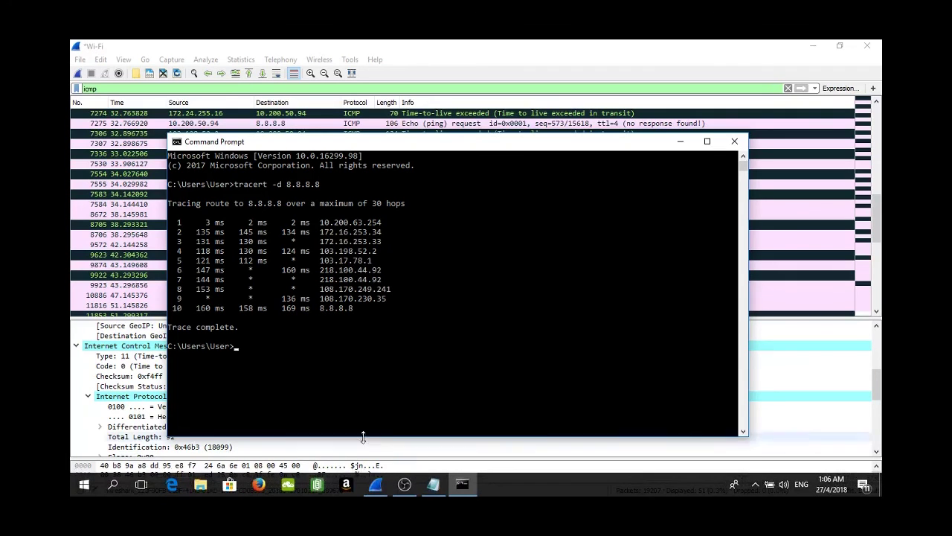
Minimize Command Prompt and Wireshark so Notepad's ICMP notes show, then bring up OBS Studio.
left_click(462, 484)
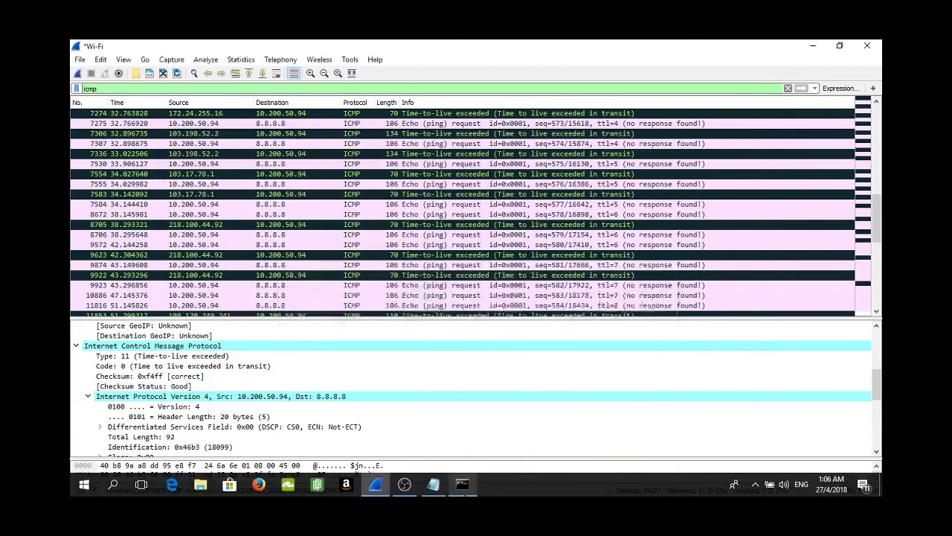
left_click(439, 485)
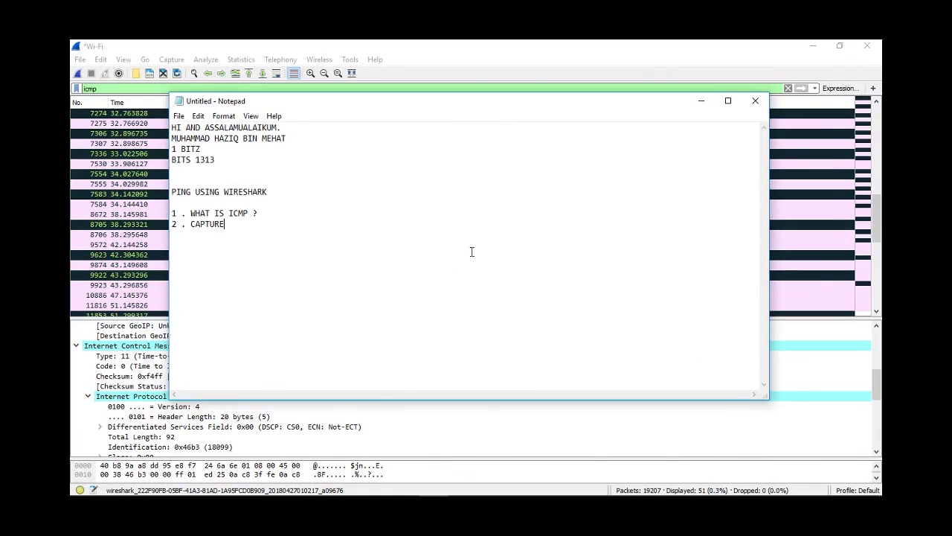
left_click(812, 47)
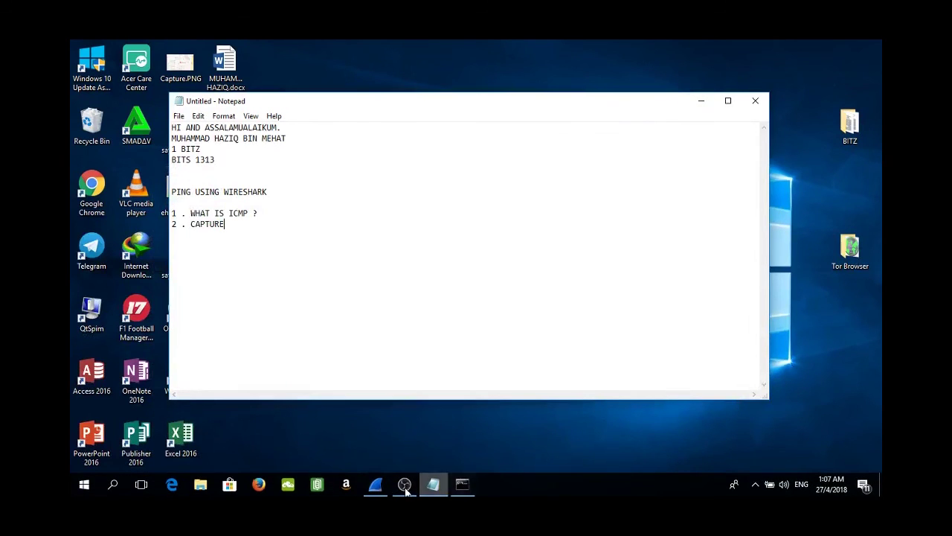
left_click(404, 484)
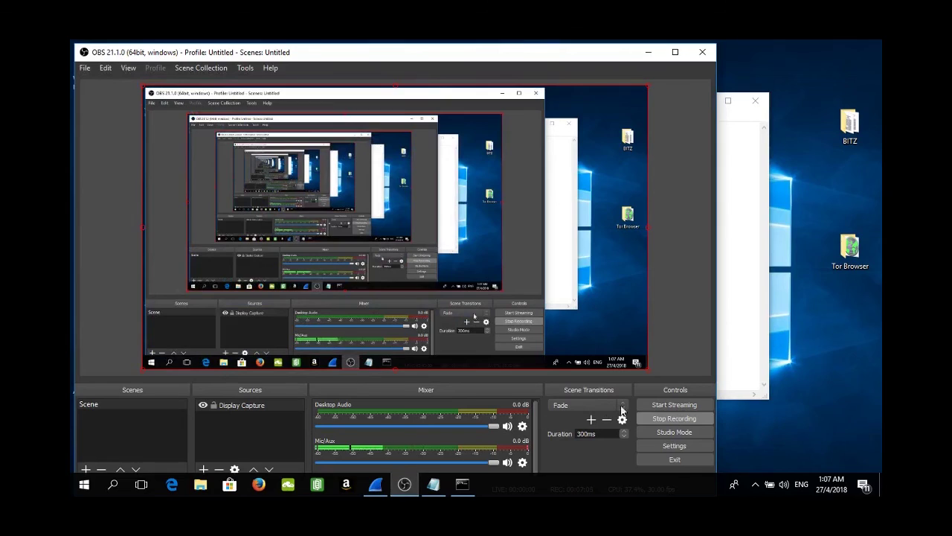